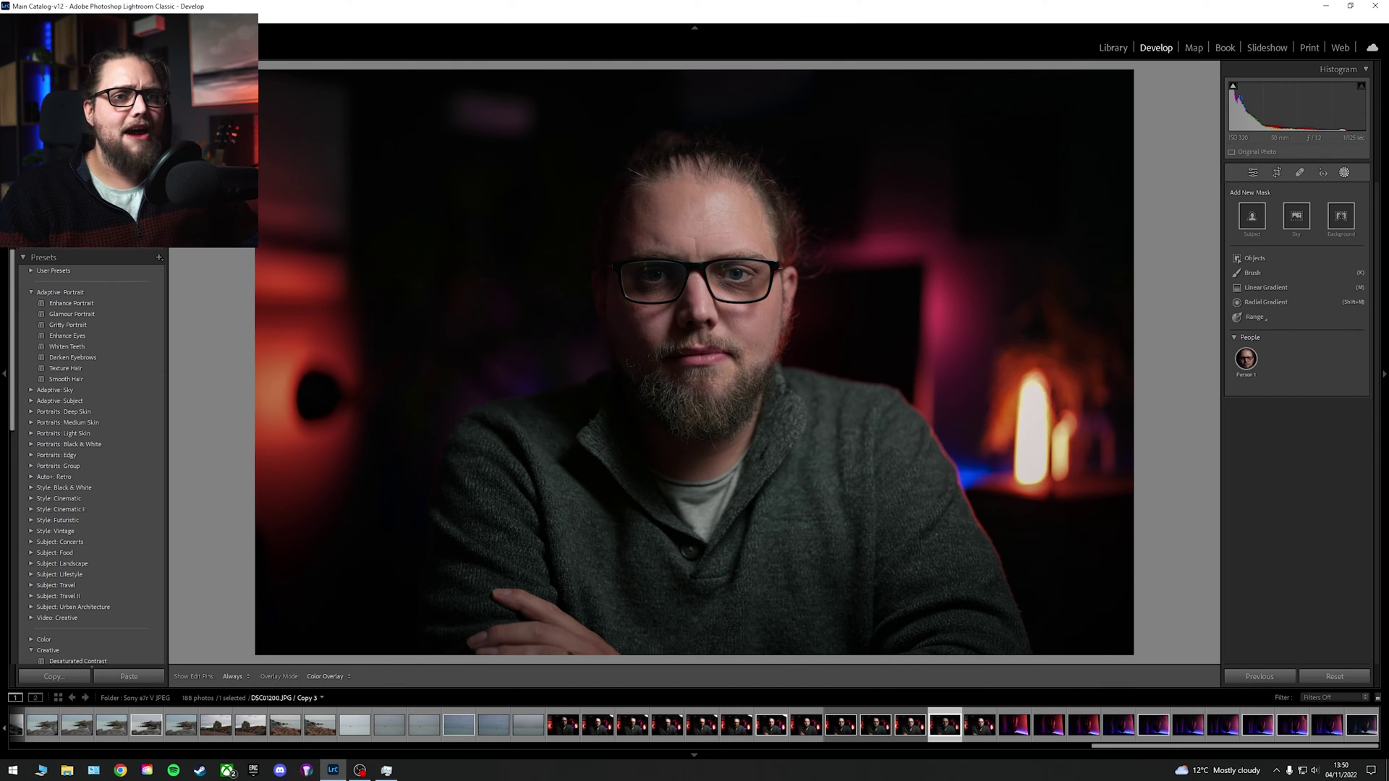
Step: Return to the global edits: Highlights -26, Shadows -7, Vibrance +6 and the custom tone curve
left_click(1254, 172)
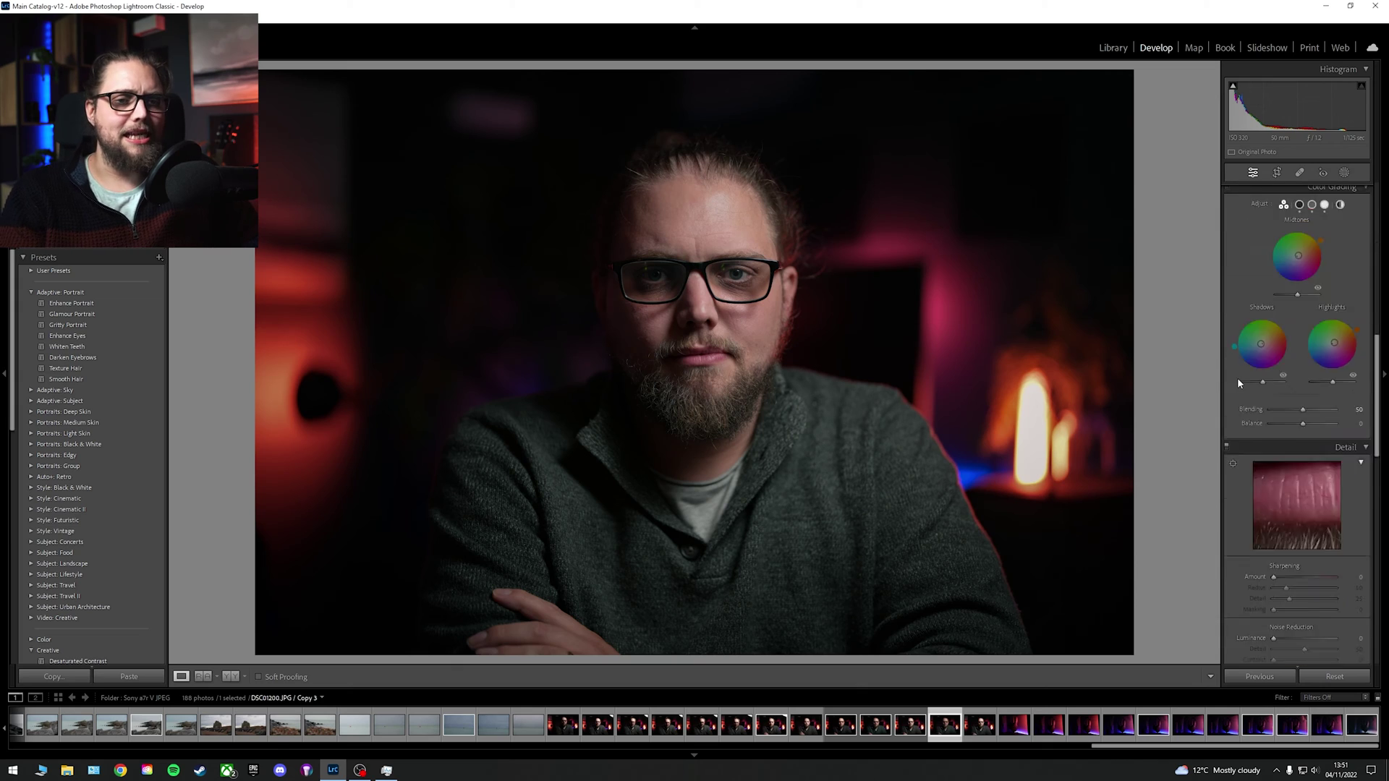
scroll(1237, 379, "up", 15)
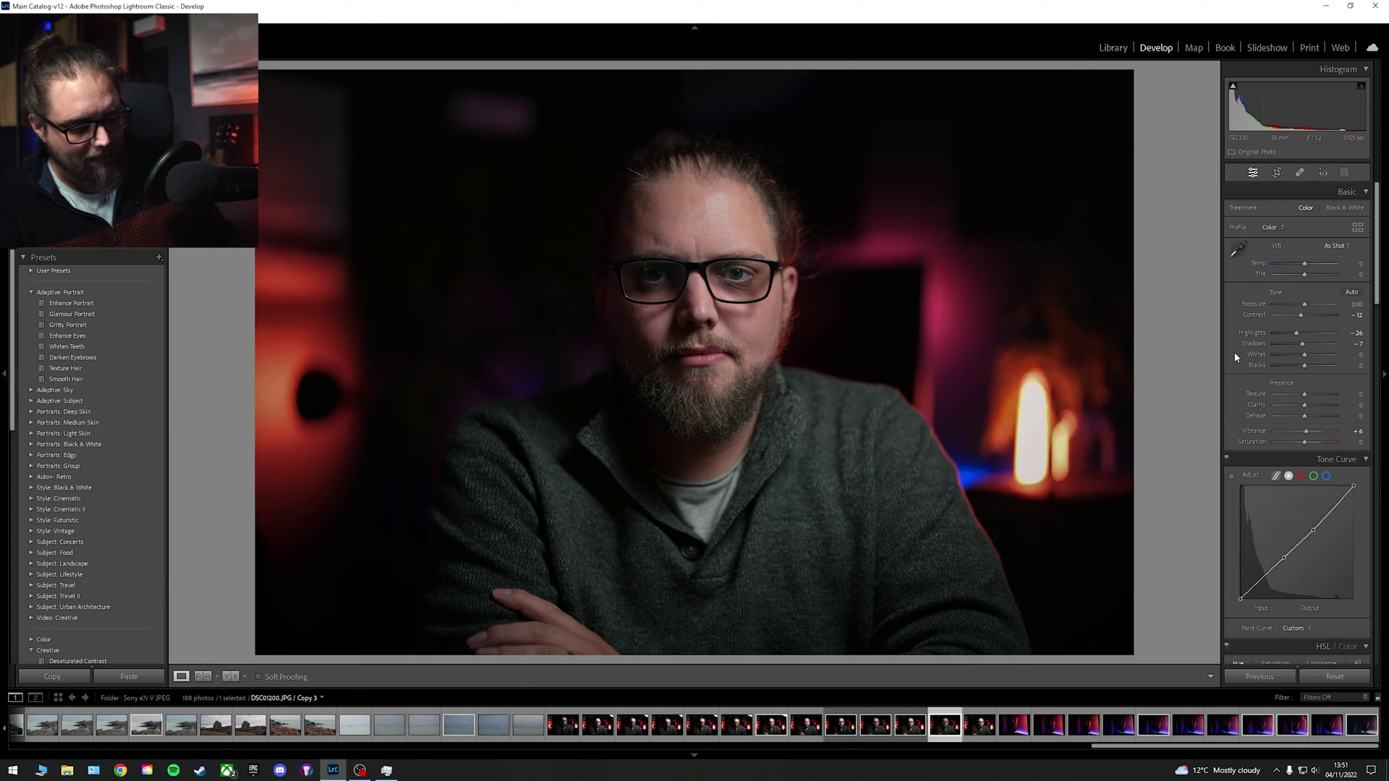
key("backslash")
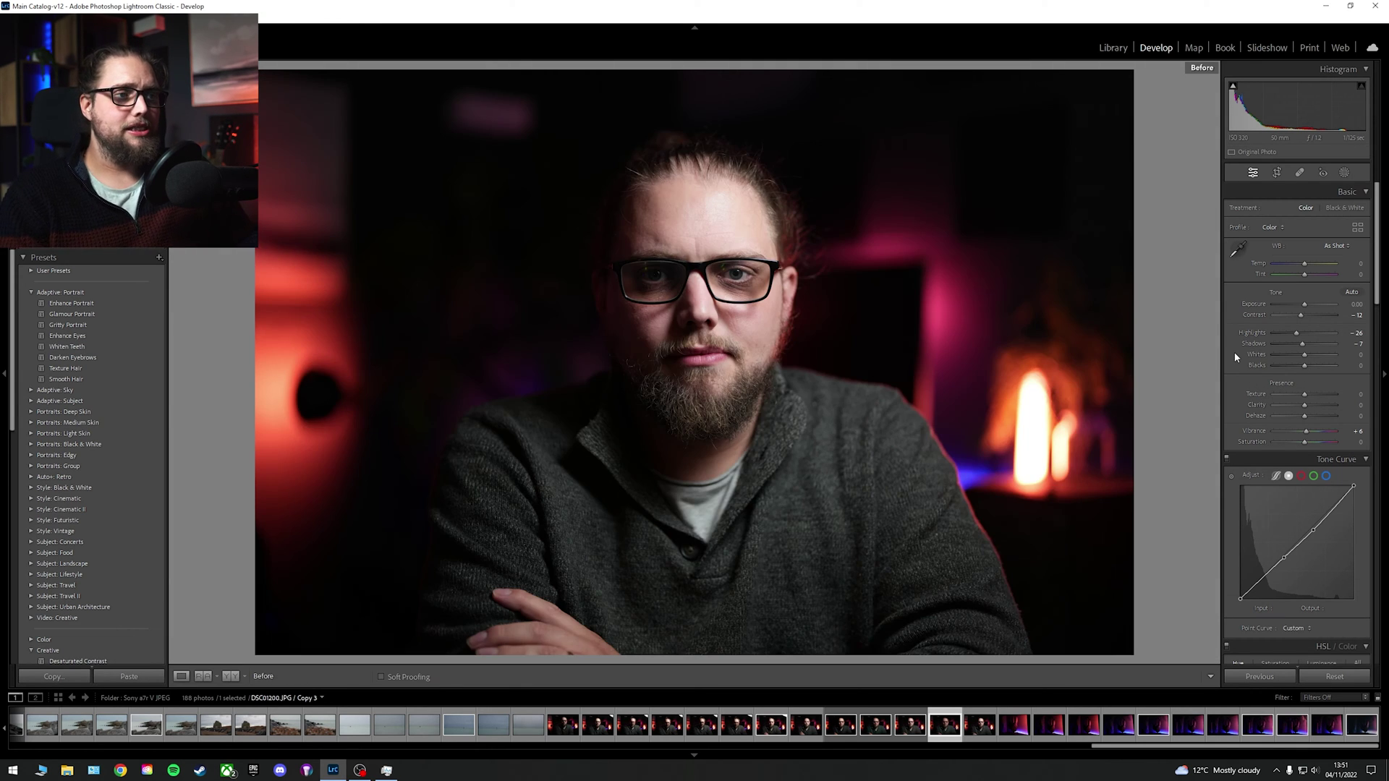
key("backslash")
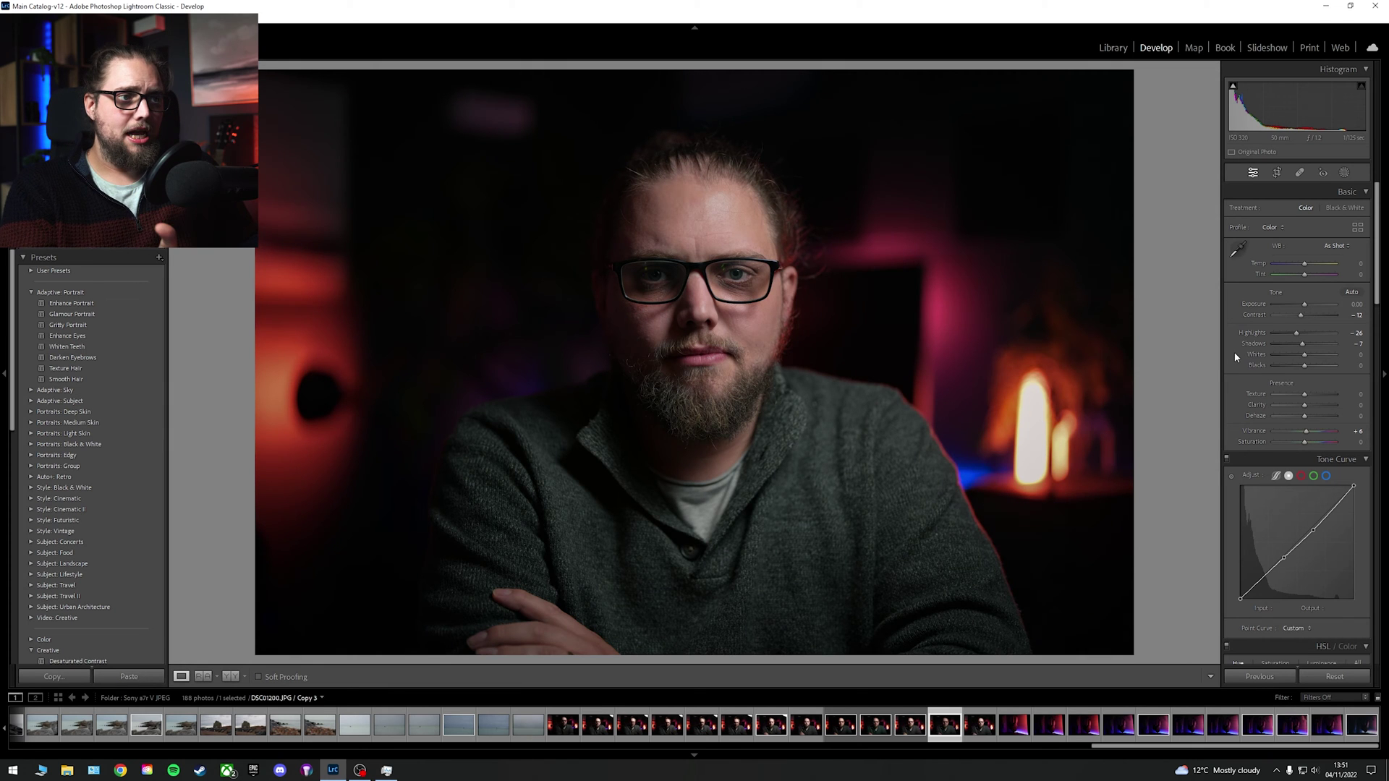
key("backslash")
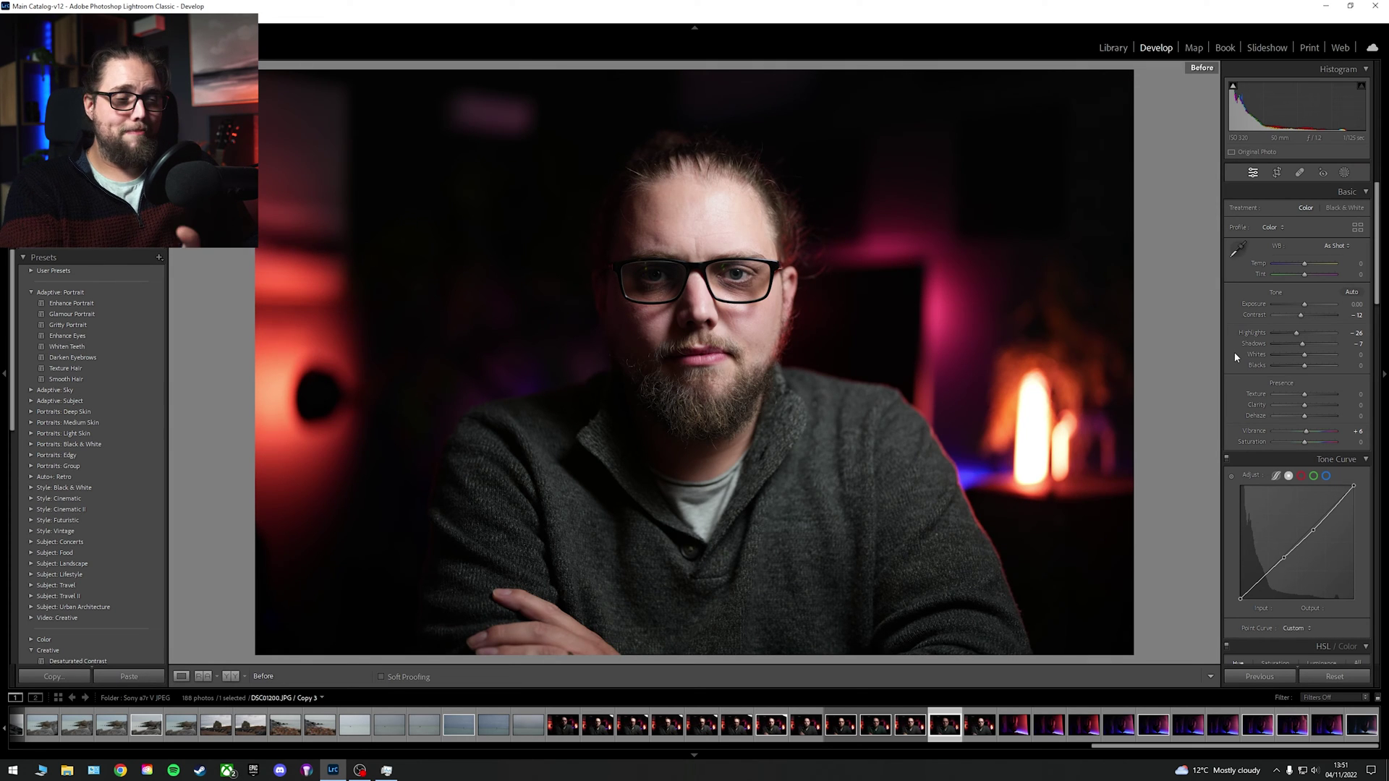
key("backslash")
key("backslash")
key("backslash")
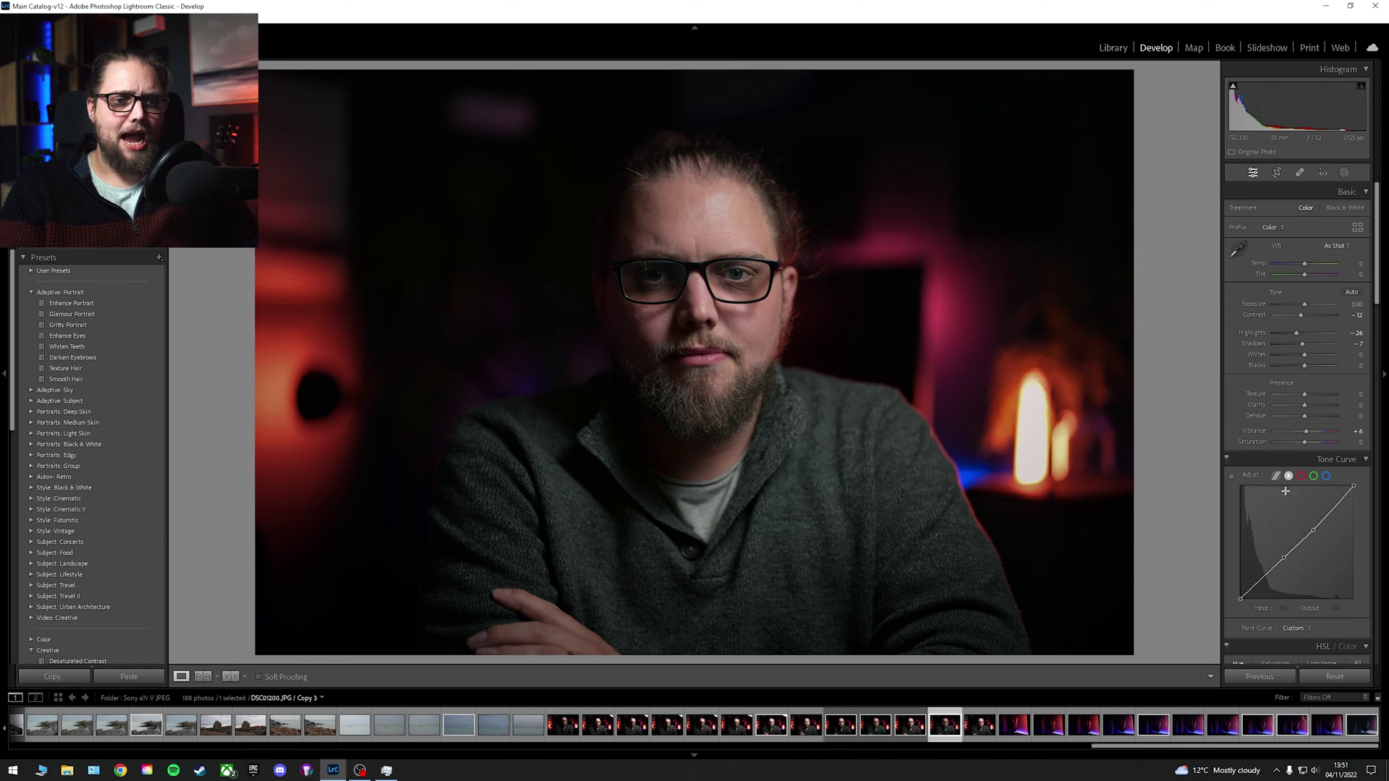
key("backslash")
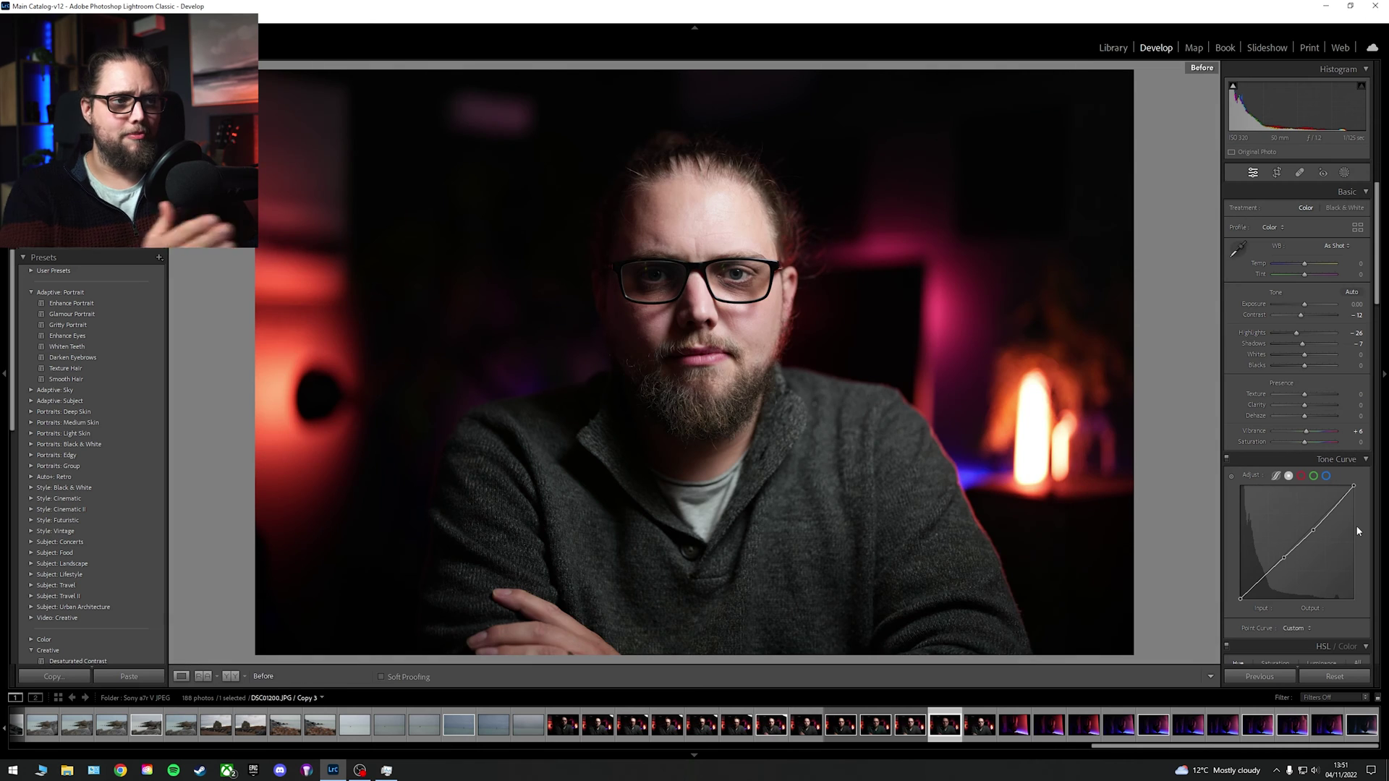
key("backslash")
key("y")
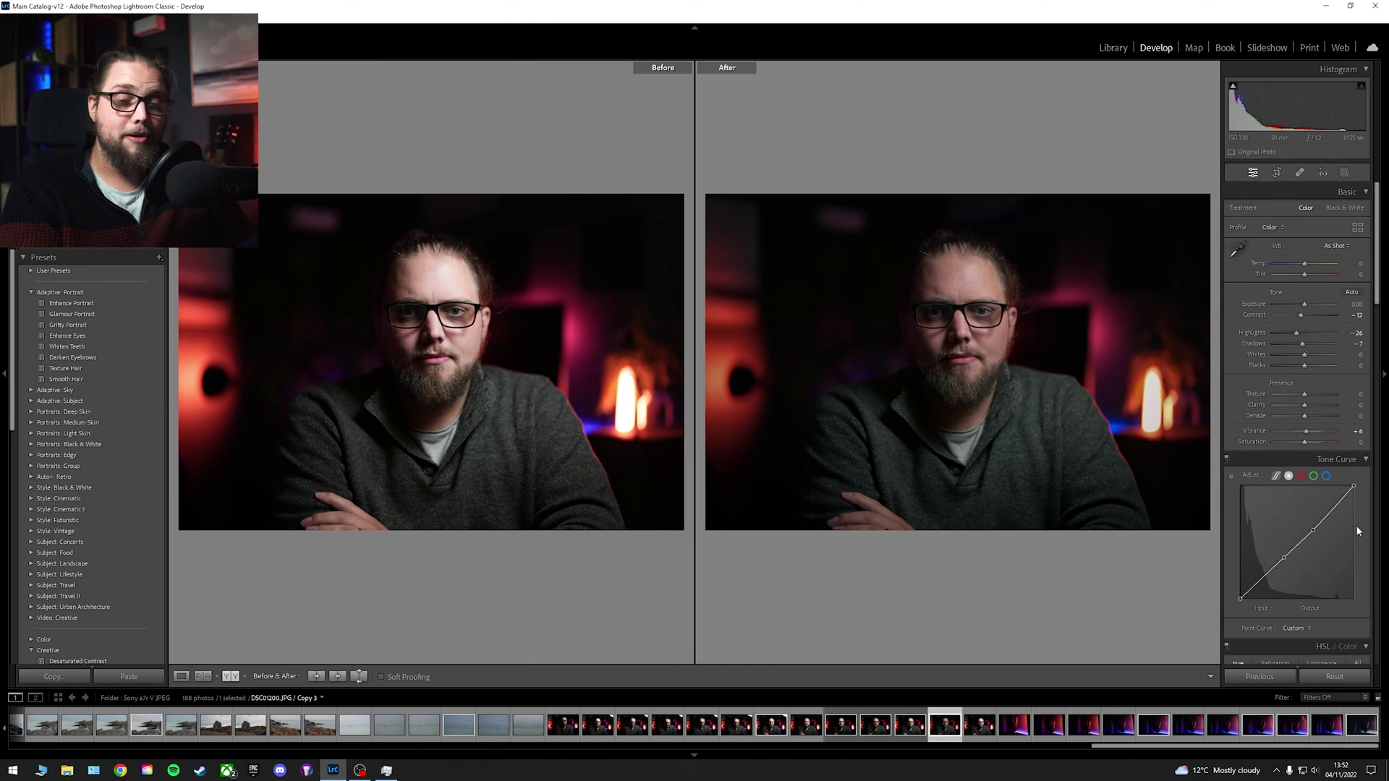
key("y")
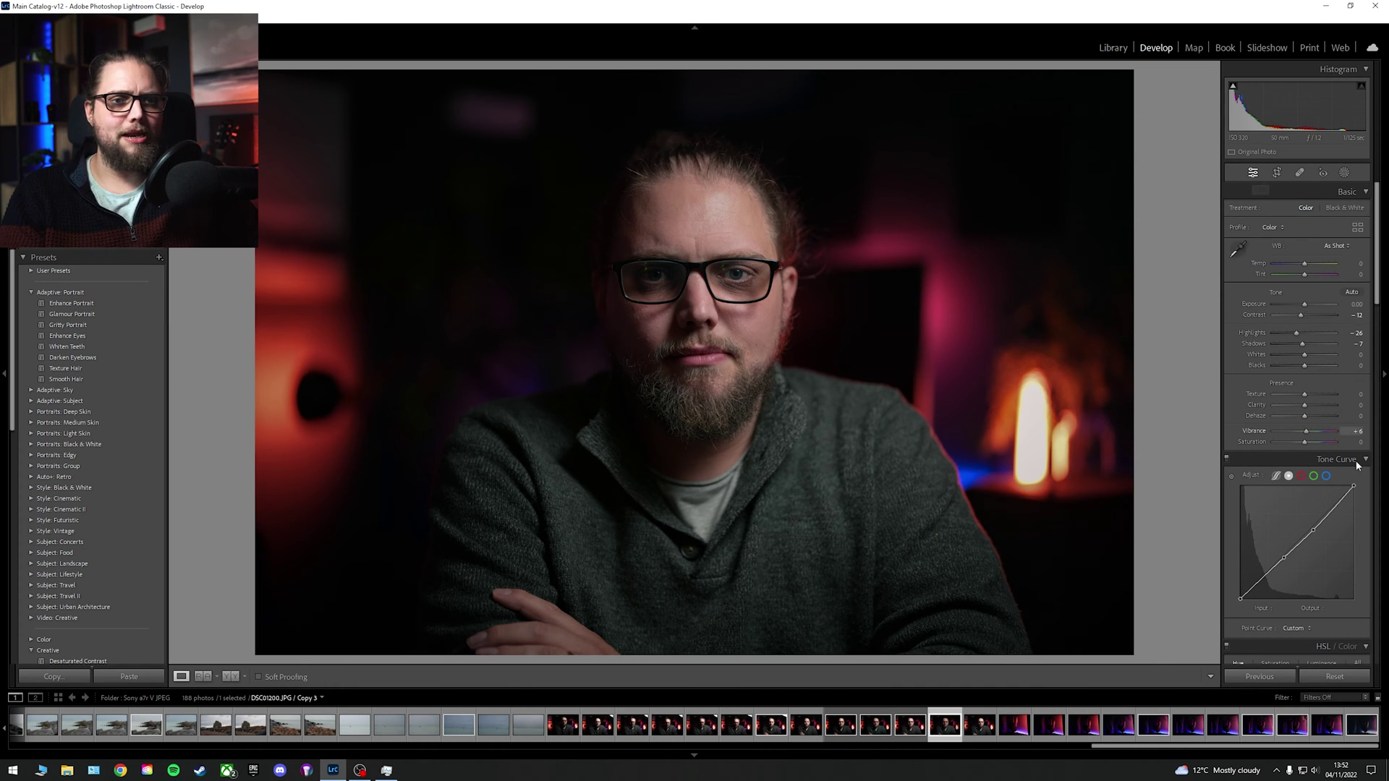
Step: Show the mask creation options with the detected Person 1 available
left_click(1346, 173)
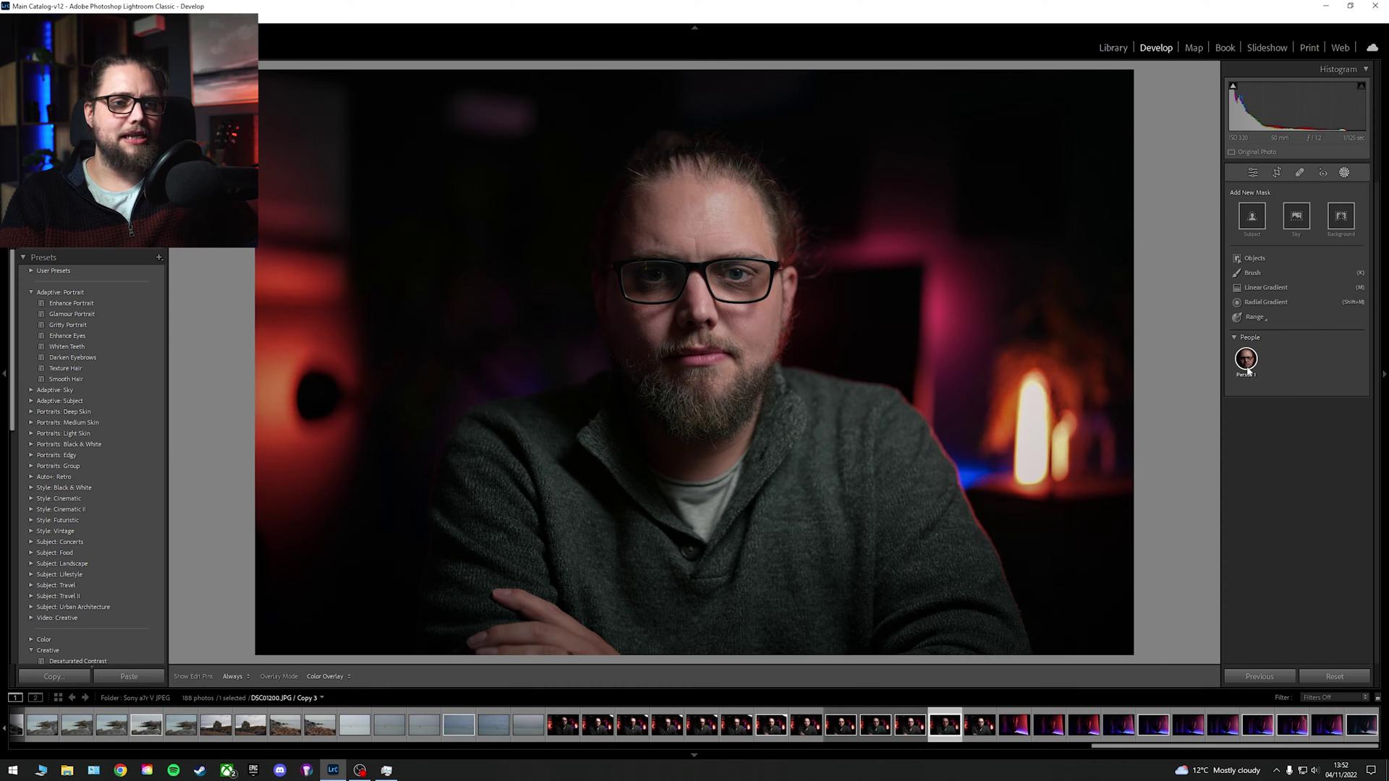
mouse_move(1255, 367)
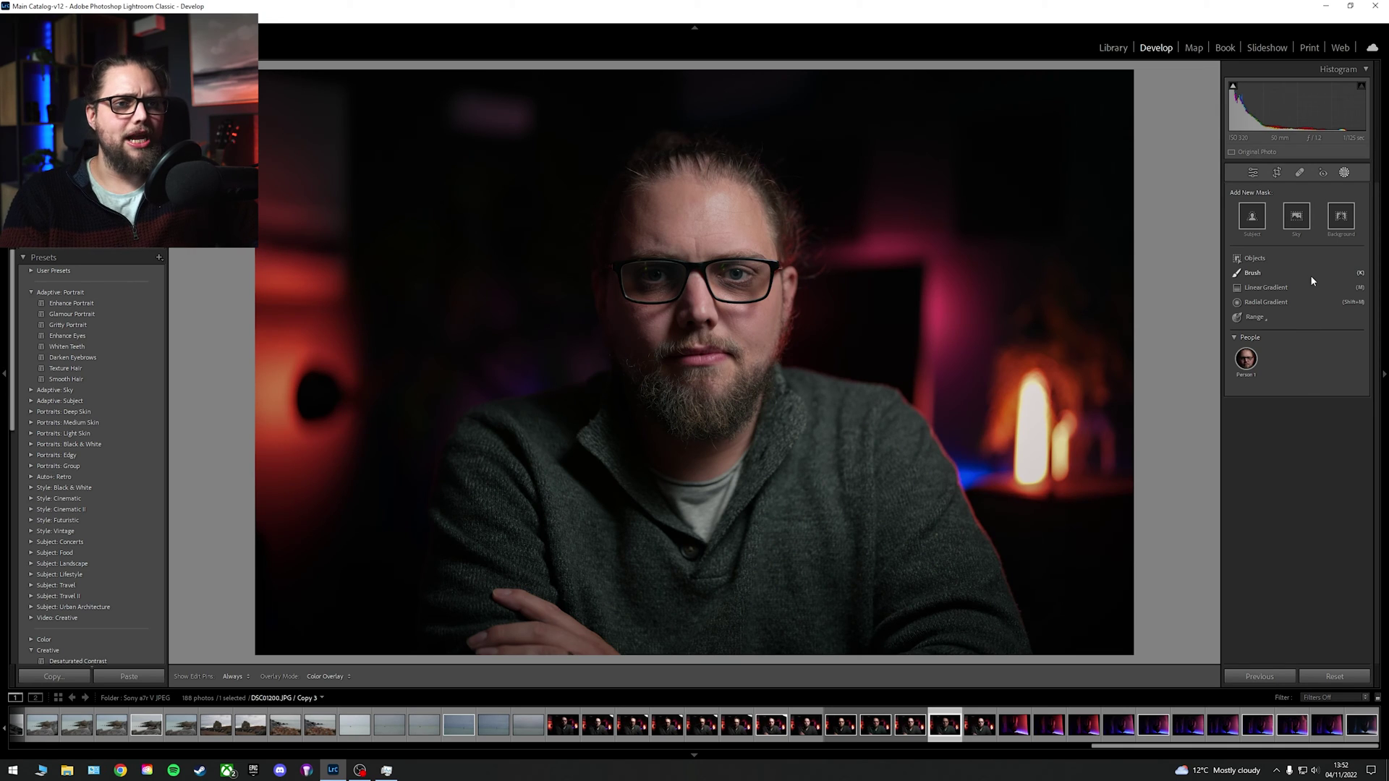
left_click(1297, 301)
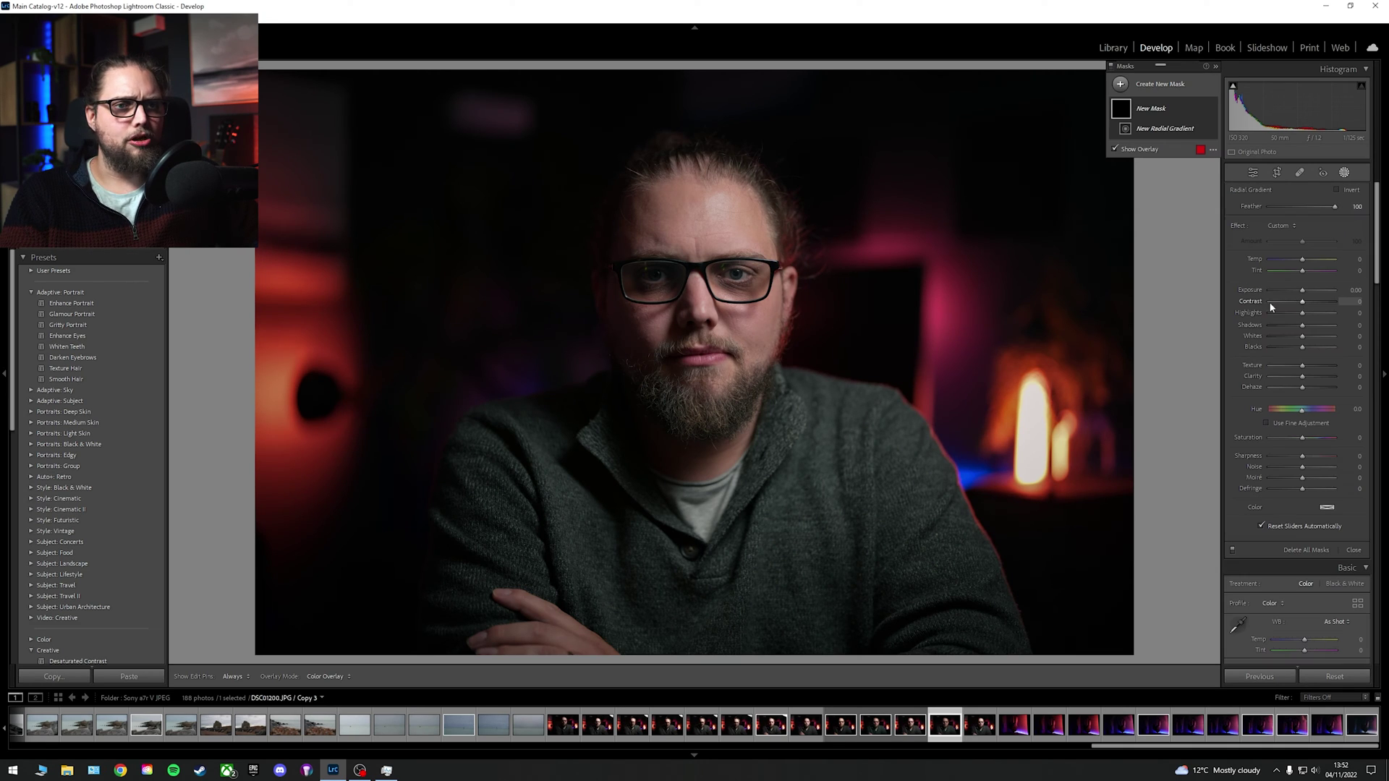
left_click_drag(674, 271, 779, 424)
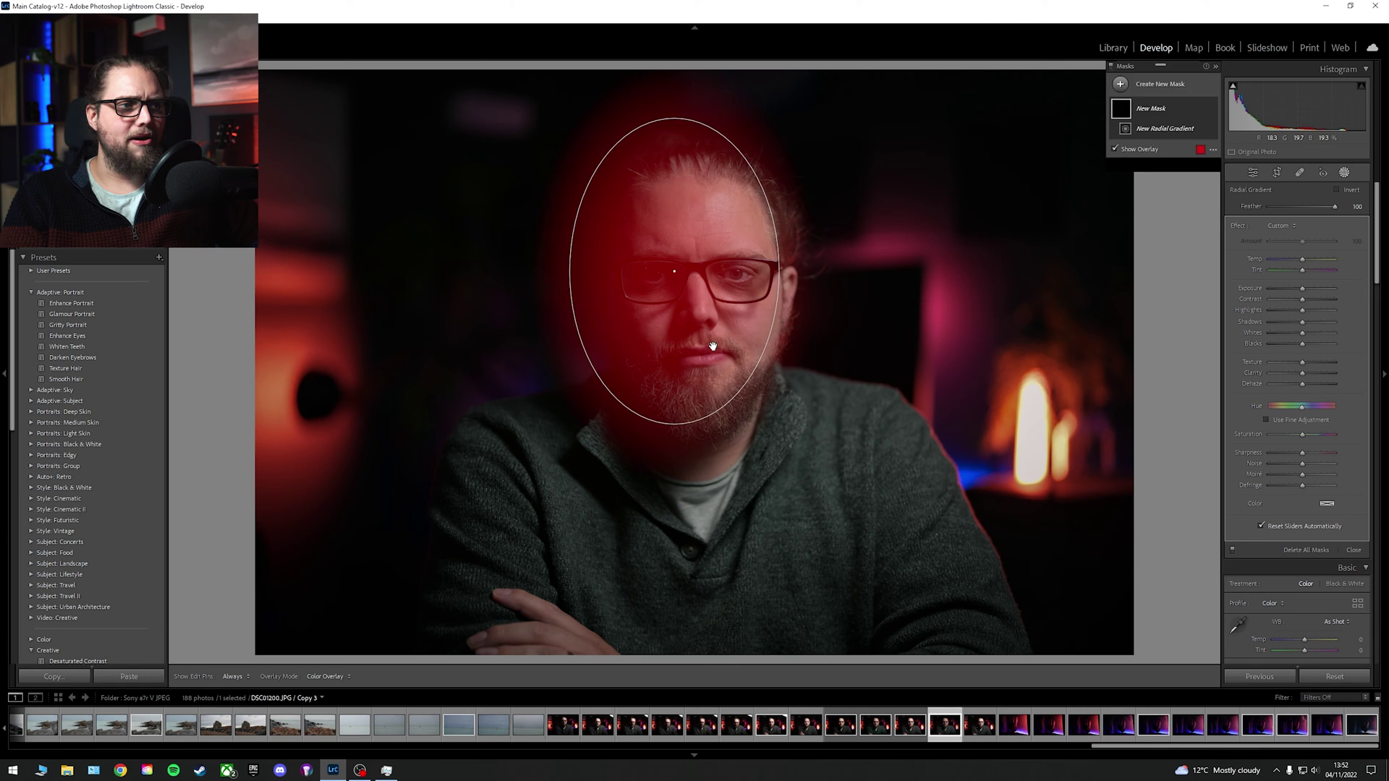
left_click_drag(712, 346, 741, 379)
left_click(1304, 288)
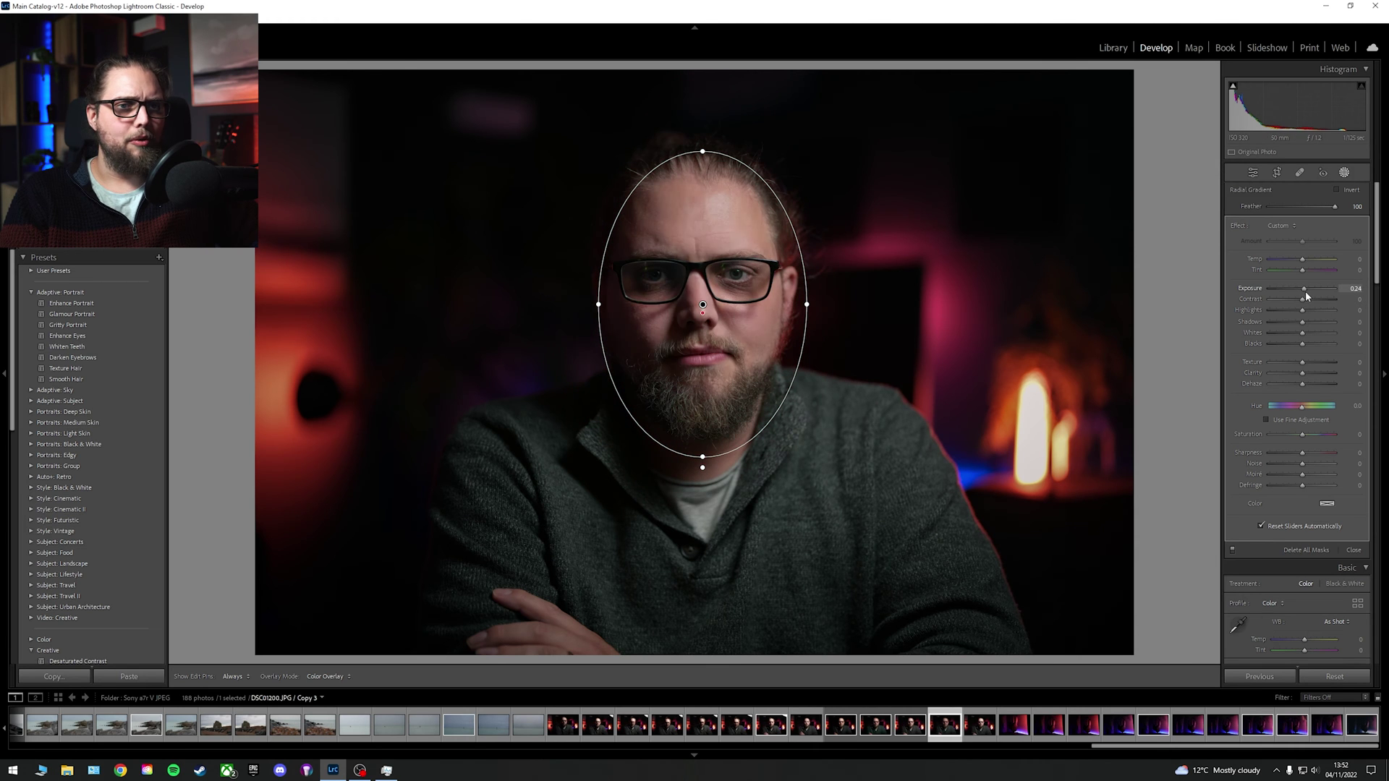
left_click_drag(1305, 291, 1313, 289)
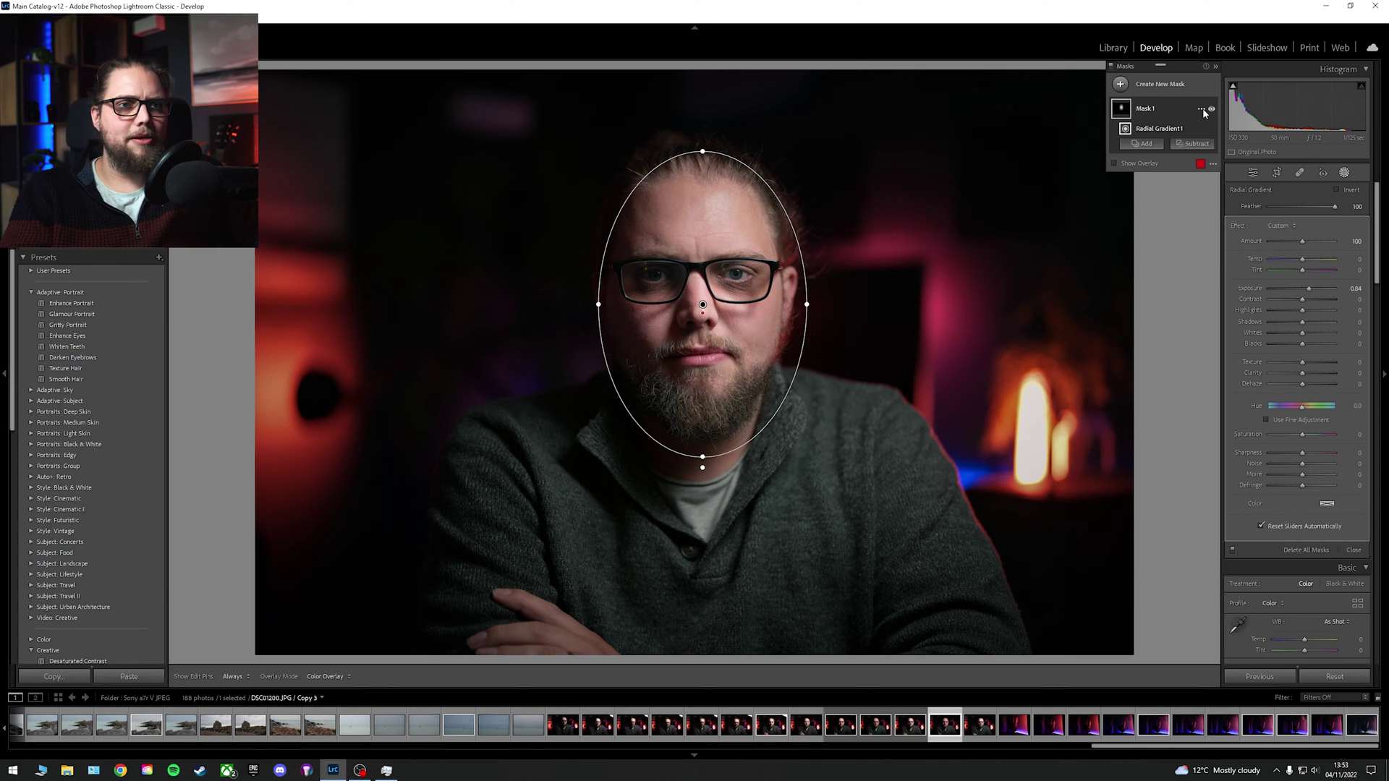
left_click(1201, 109)
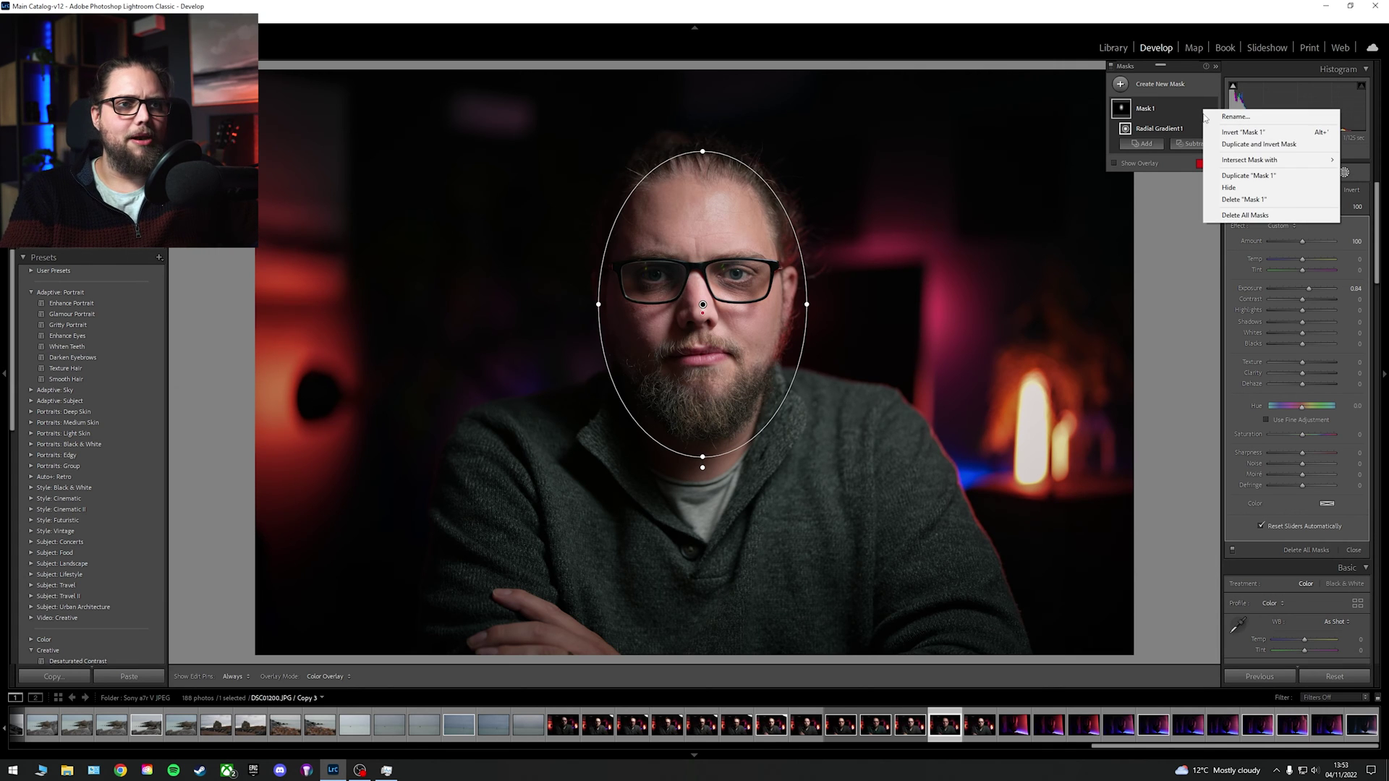
left_click(1268, 199)
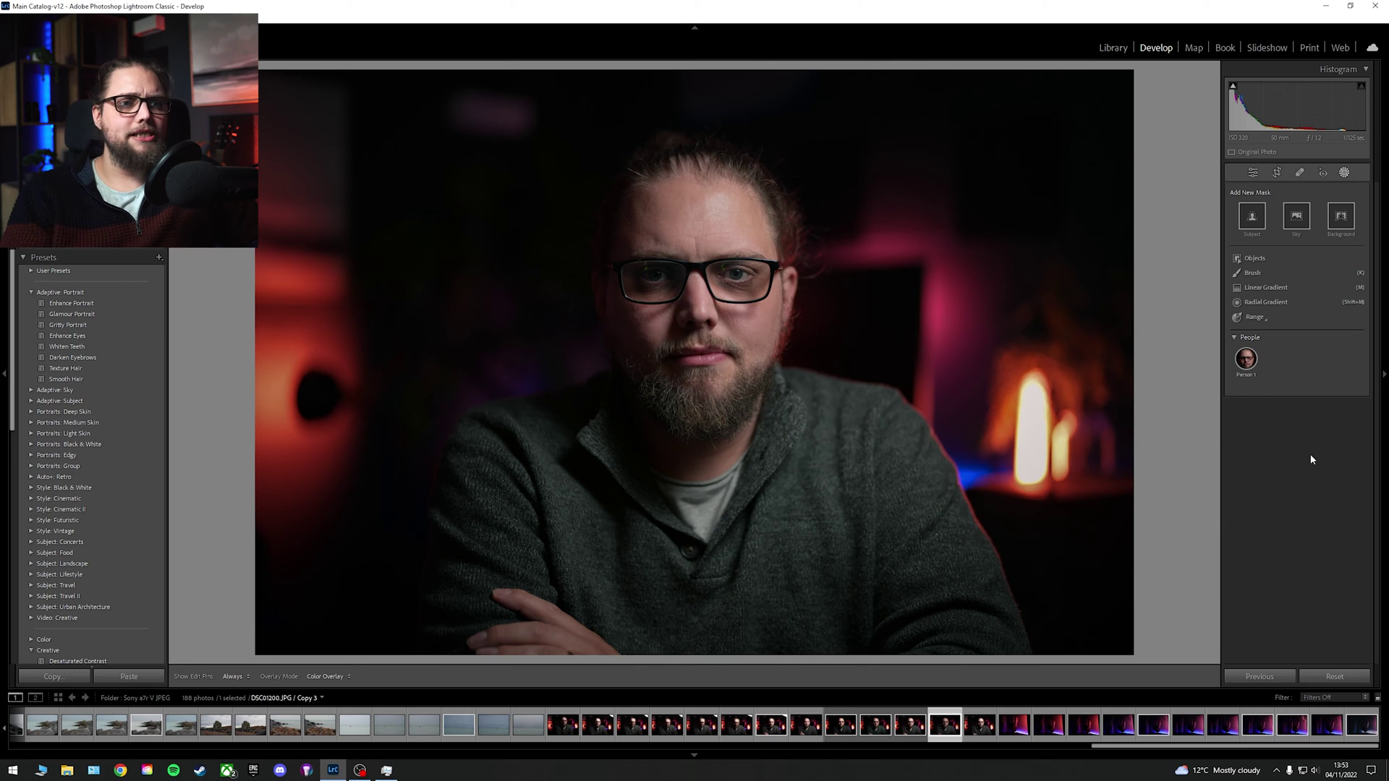
left_click(1251, 217)
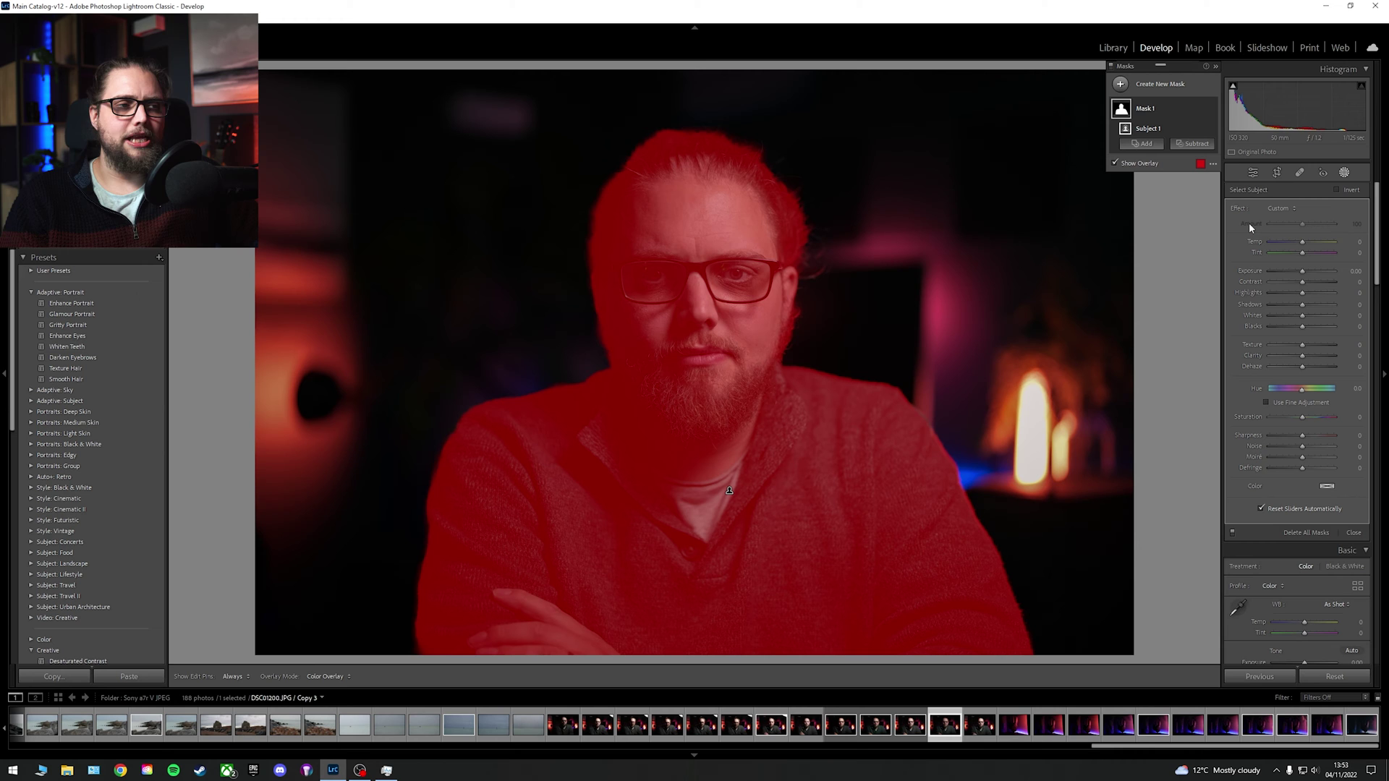
mouse_move(1178, 106)
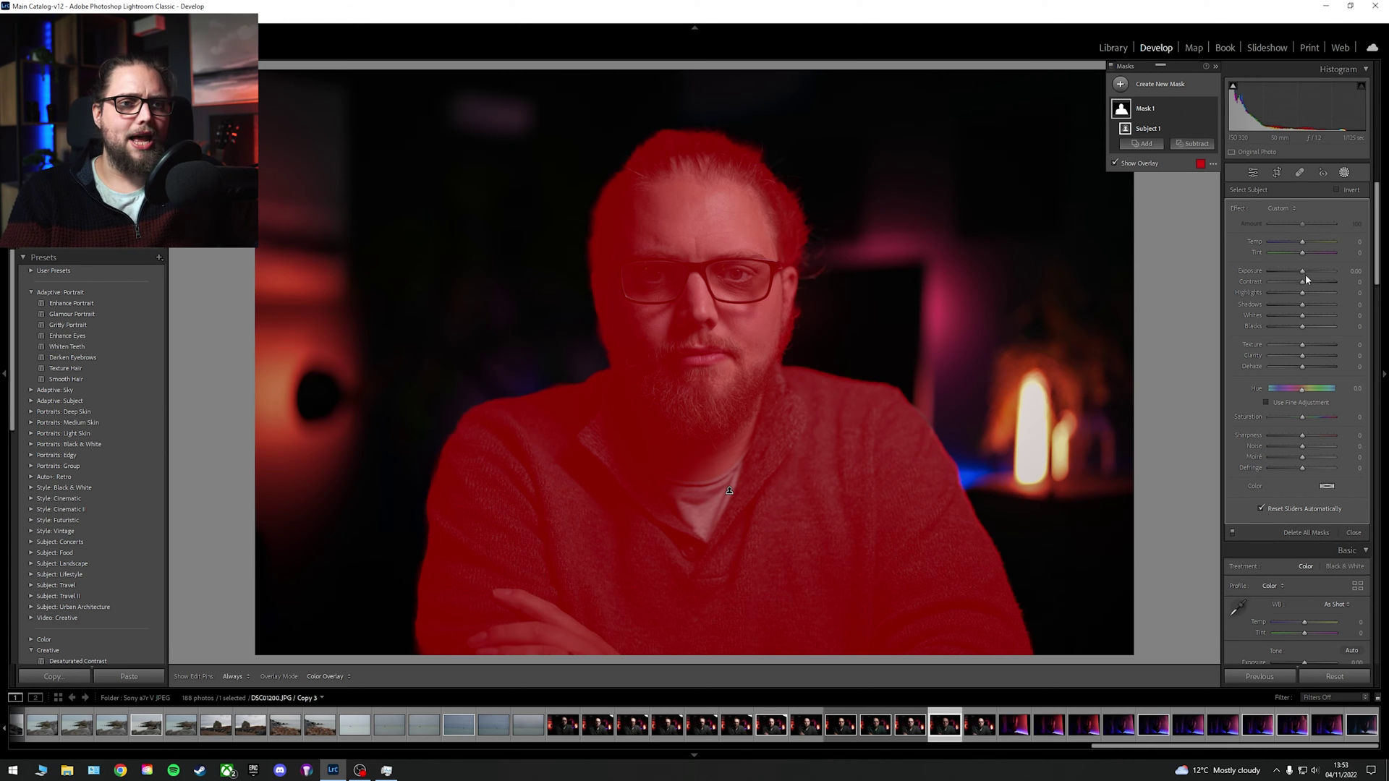
left_click_drag(1305, 275, 1311, 279)
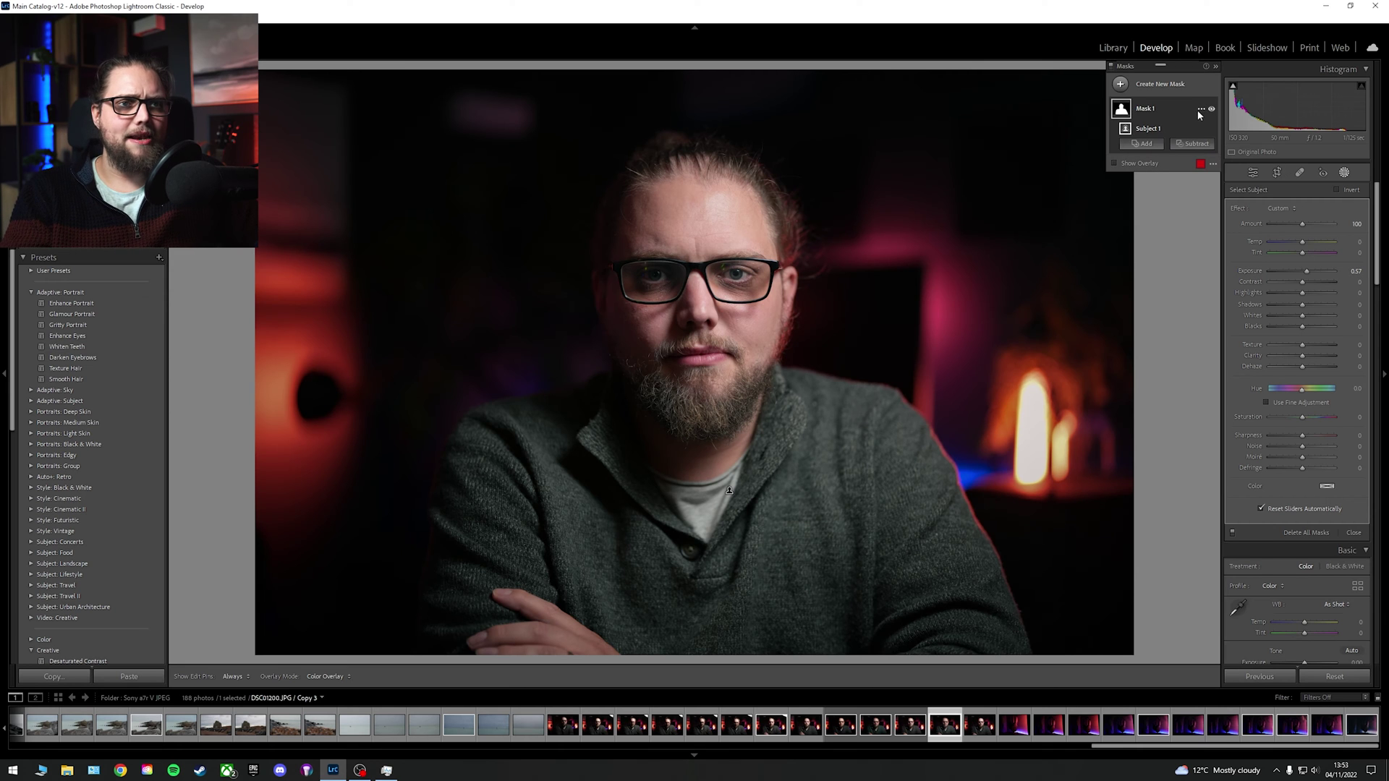
right_click(1197, 110)
left_click(1239, 201)
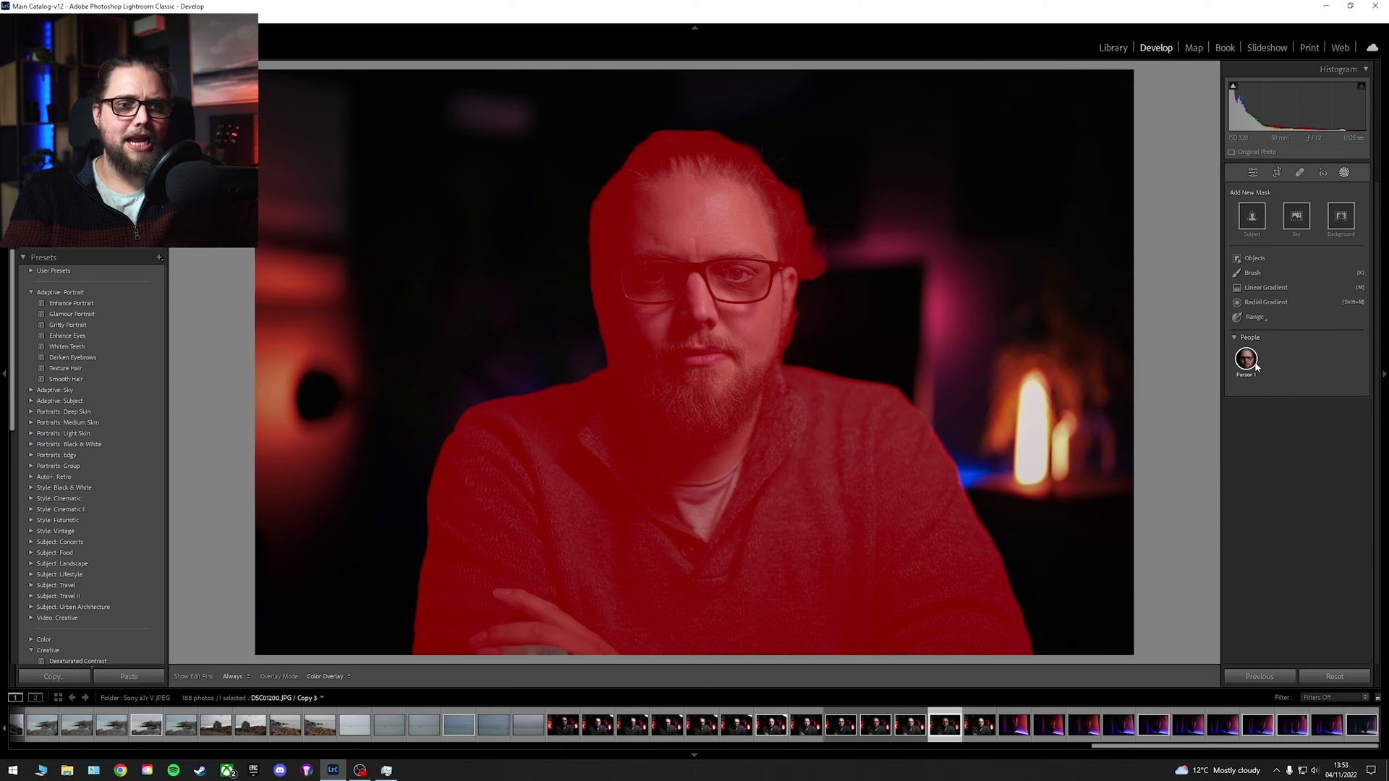
Step: Create separate Person 1 masks for face skin, eye sclera and iris and pupil
left_click(1255, 366)
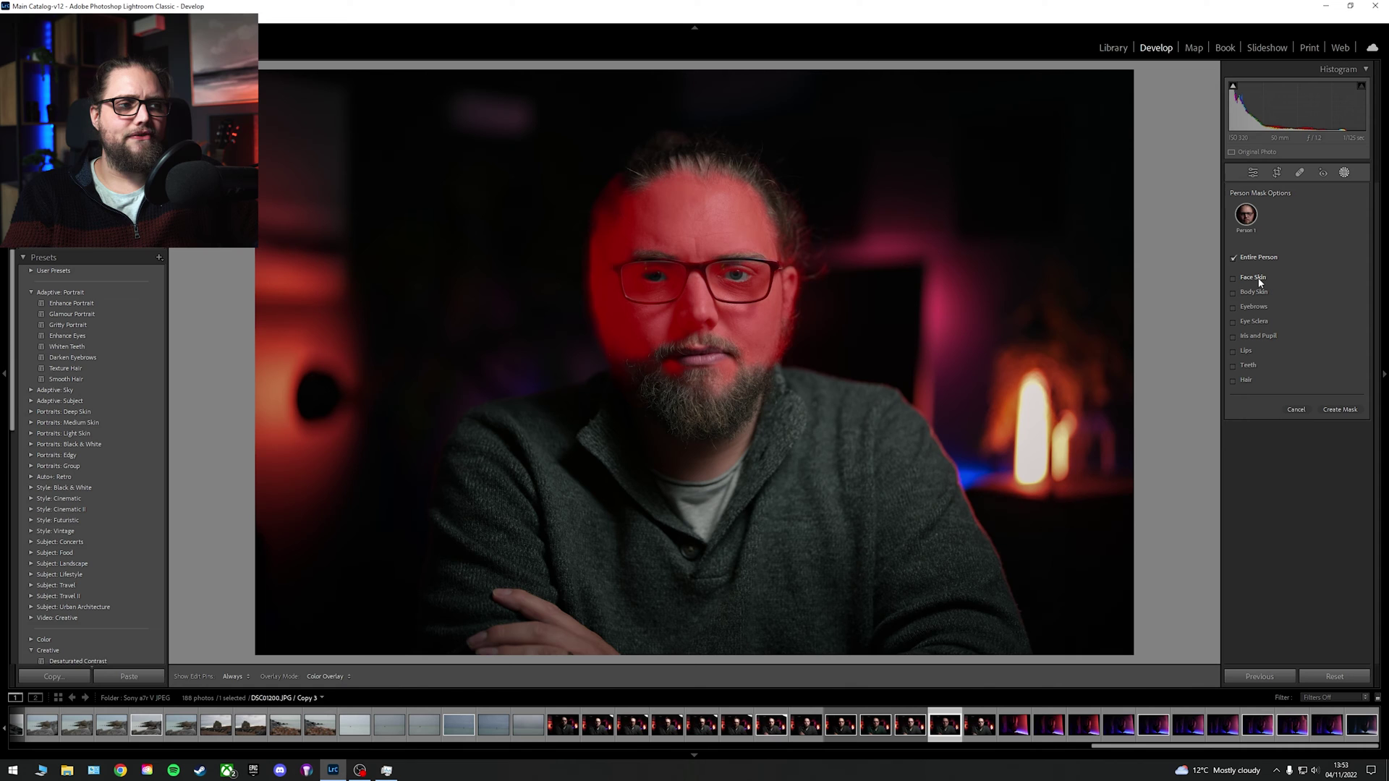
left_click(1254, 277)
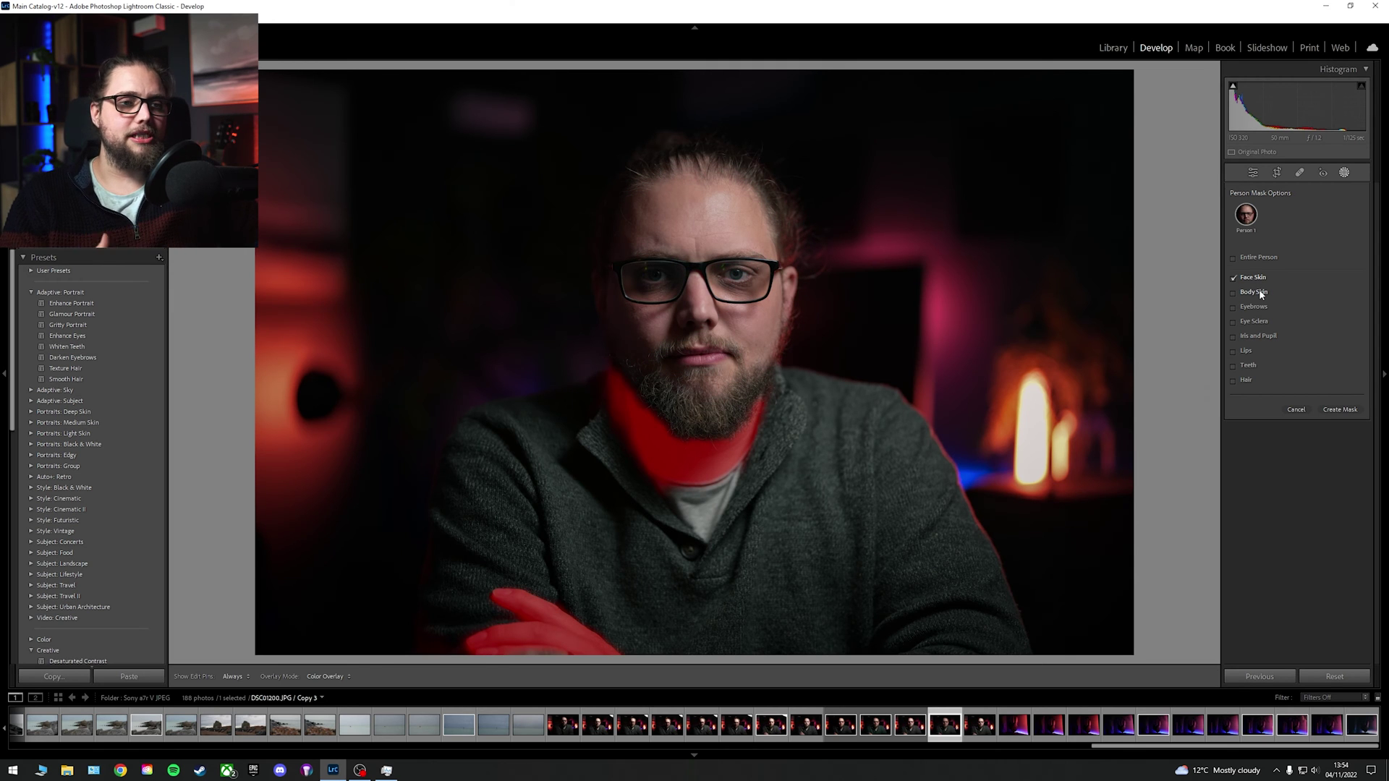
left_click(1262, 320)
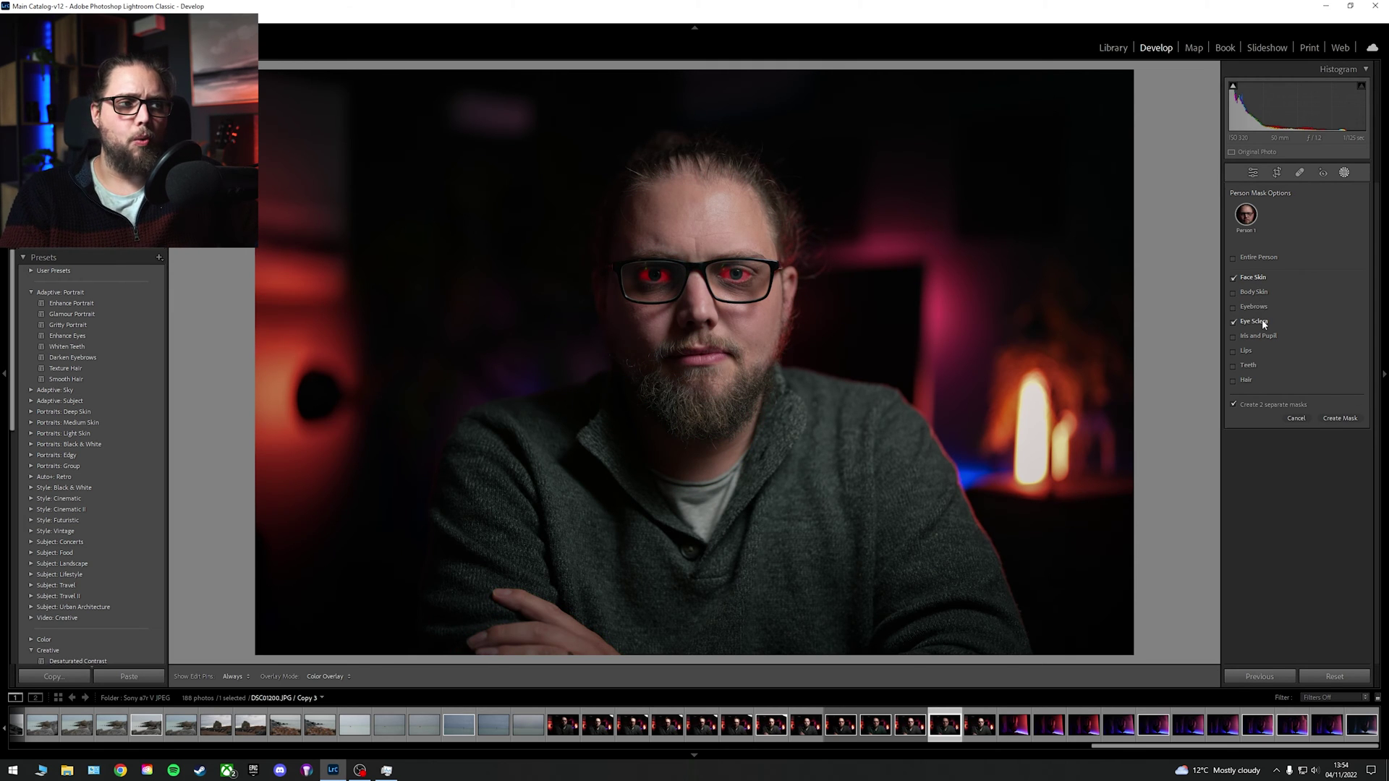
left_click(1263, 336)
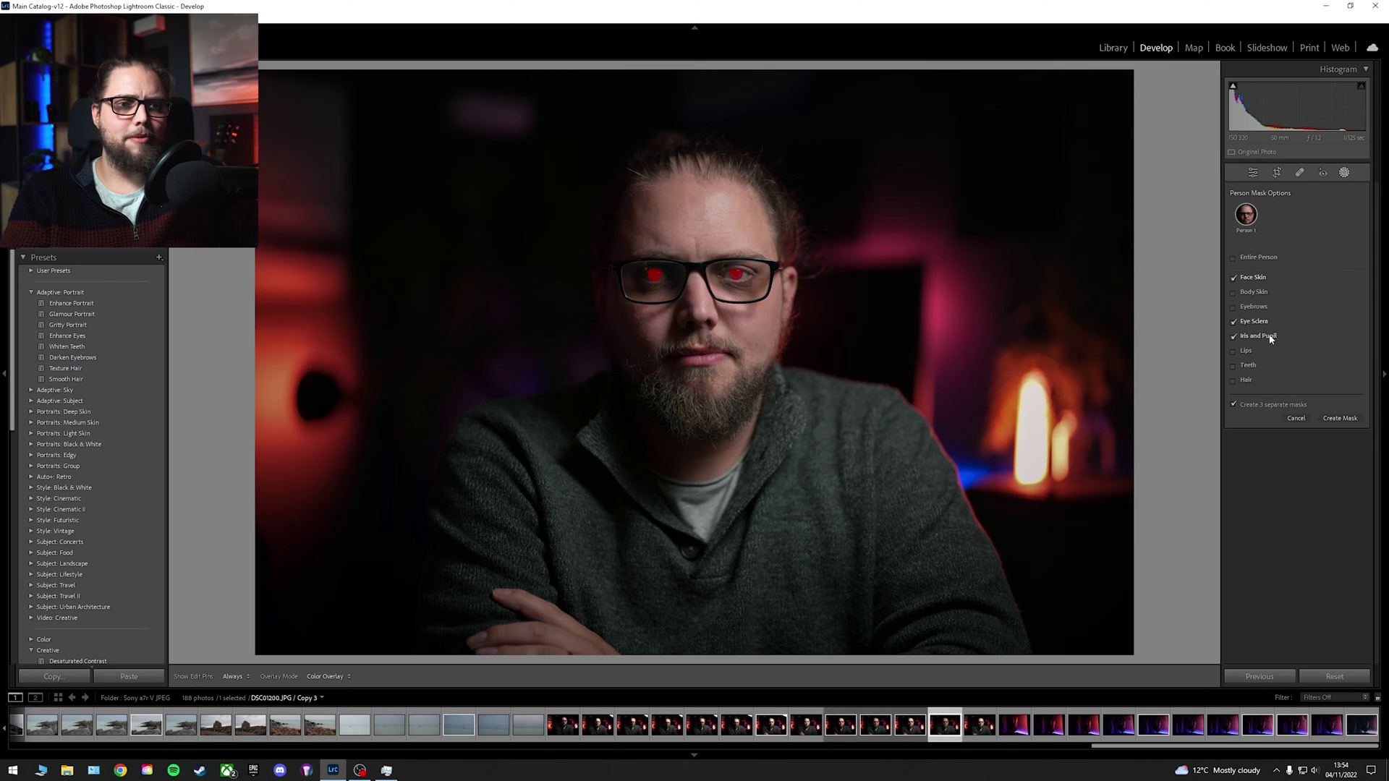
left_click(1341, 419)
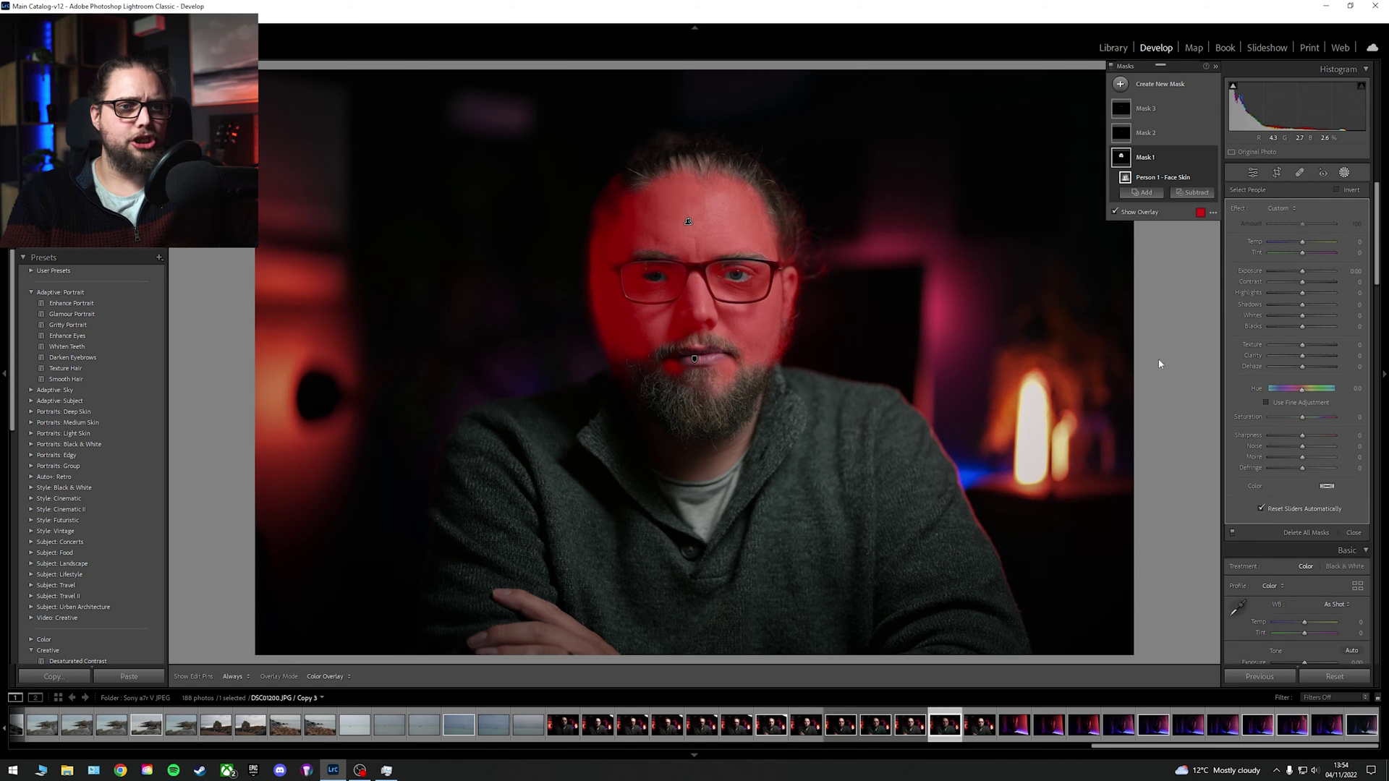
Step: Raise Exposure on the face skin mask and the eye sclera mask
left_click_drag(1302, 270, 1307, 272)
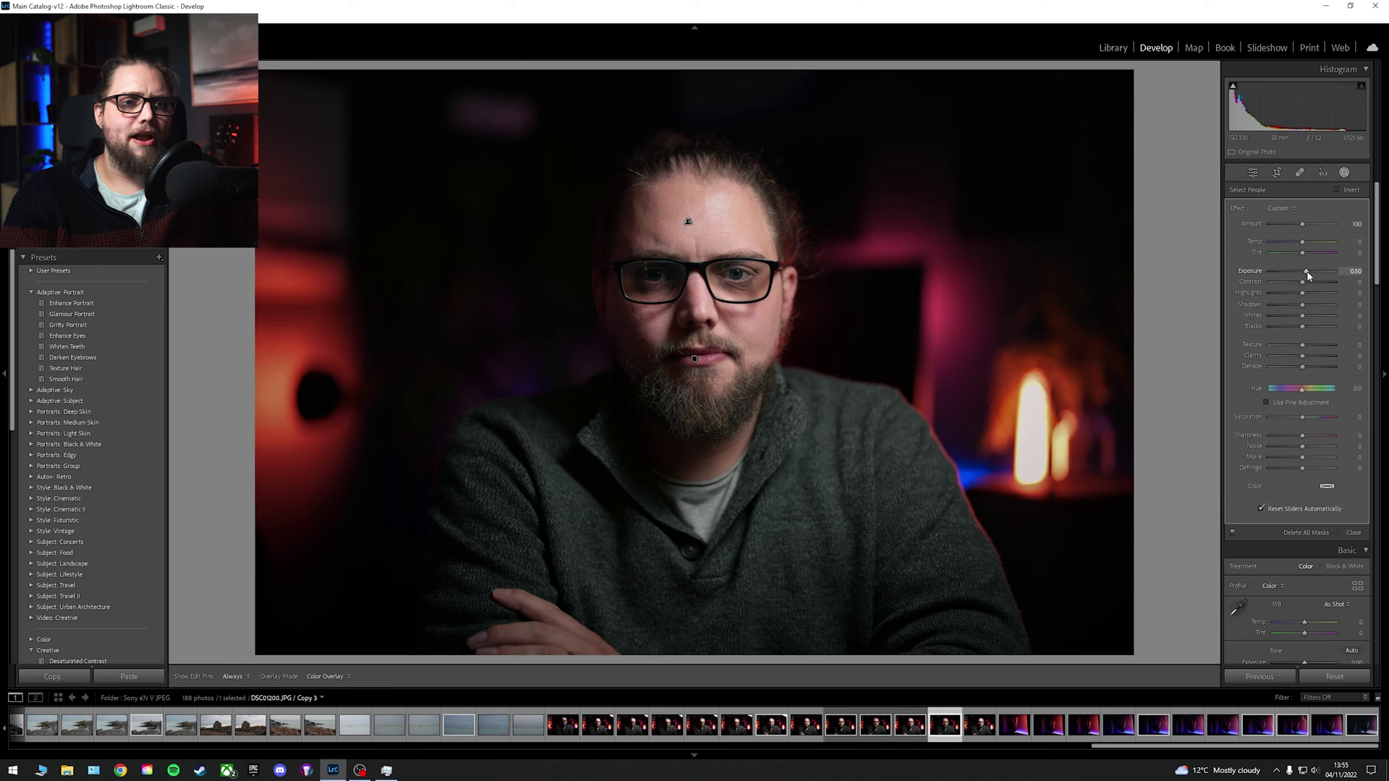
left_click(1174, 134)
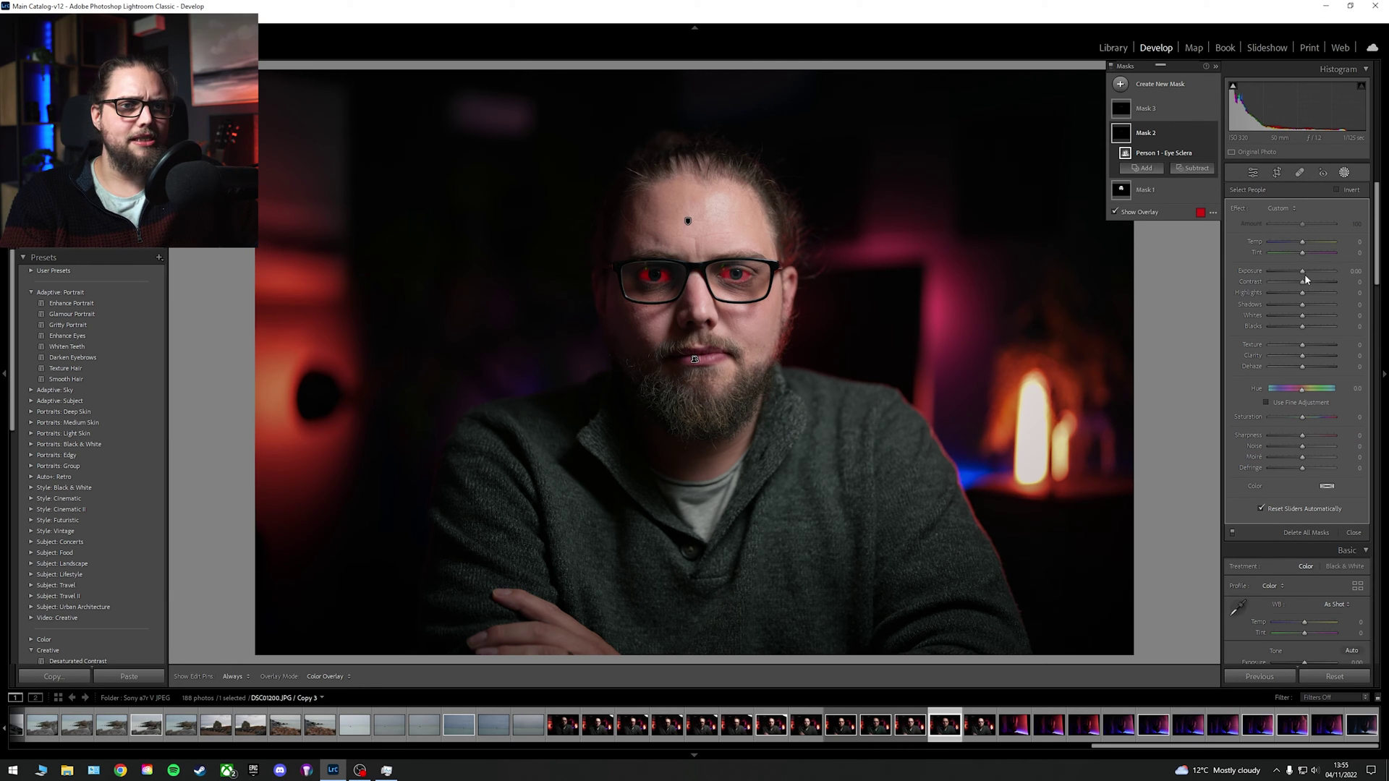
left_click_drag(1304, 275, 1307, 277)
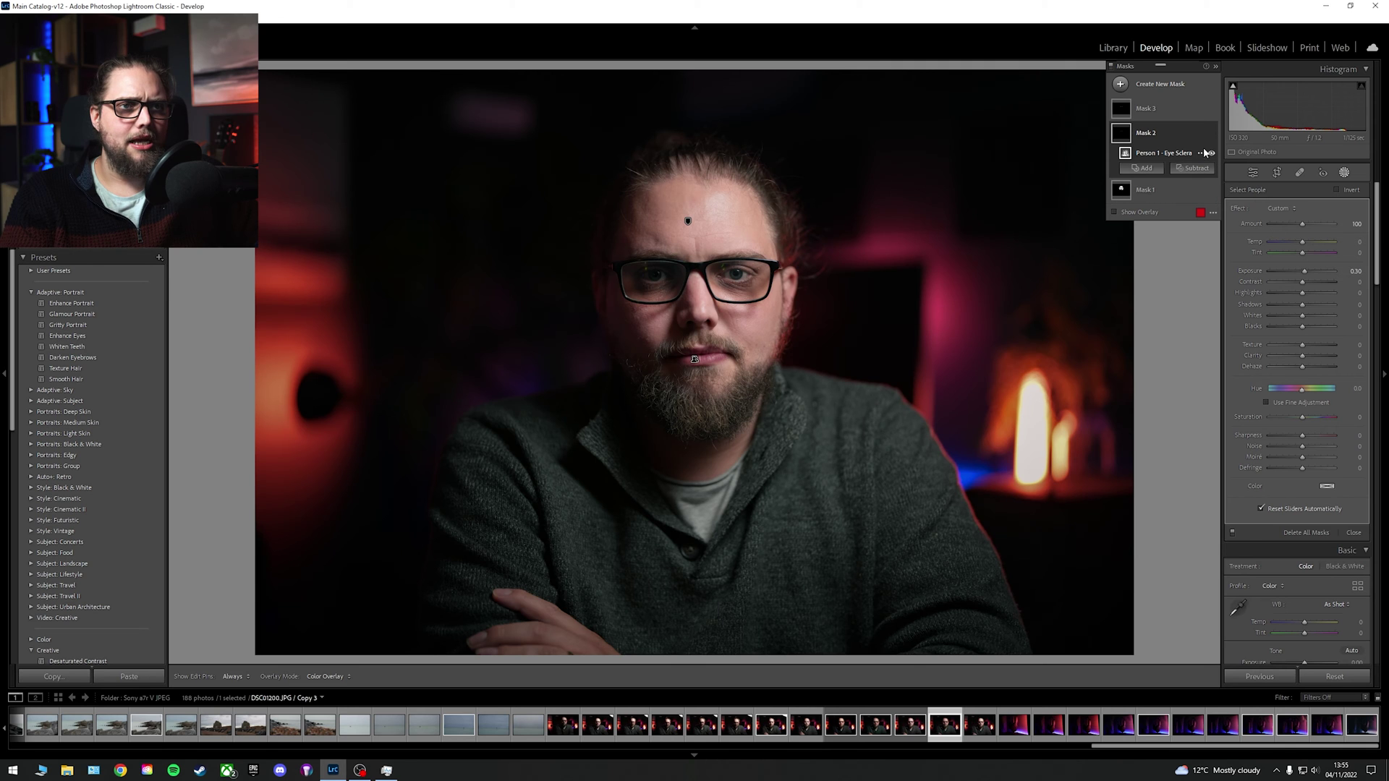
Step: Give the iris and pupil mask Exposure 0.98, a little clarity and Saturation 46
left_click(1182, 118)
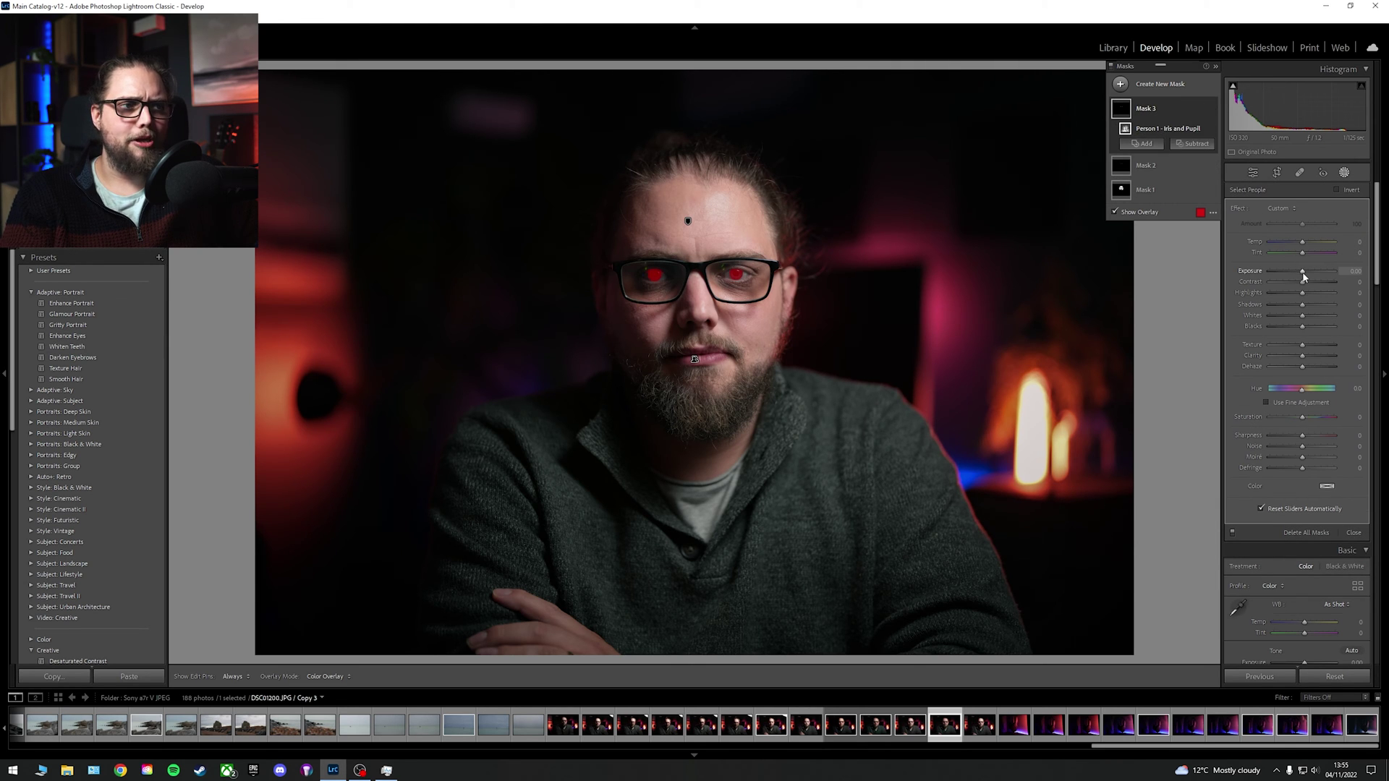
left_click_drag(1303, 273, 1308, 272)
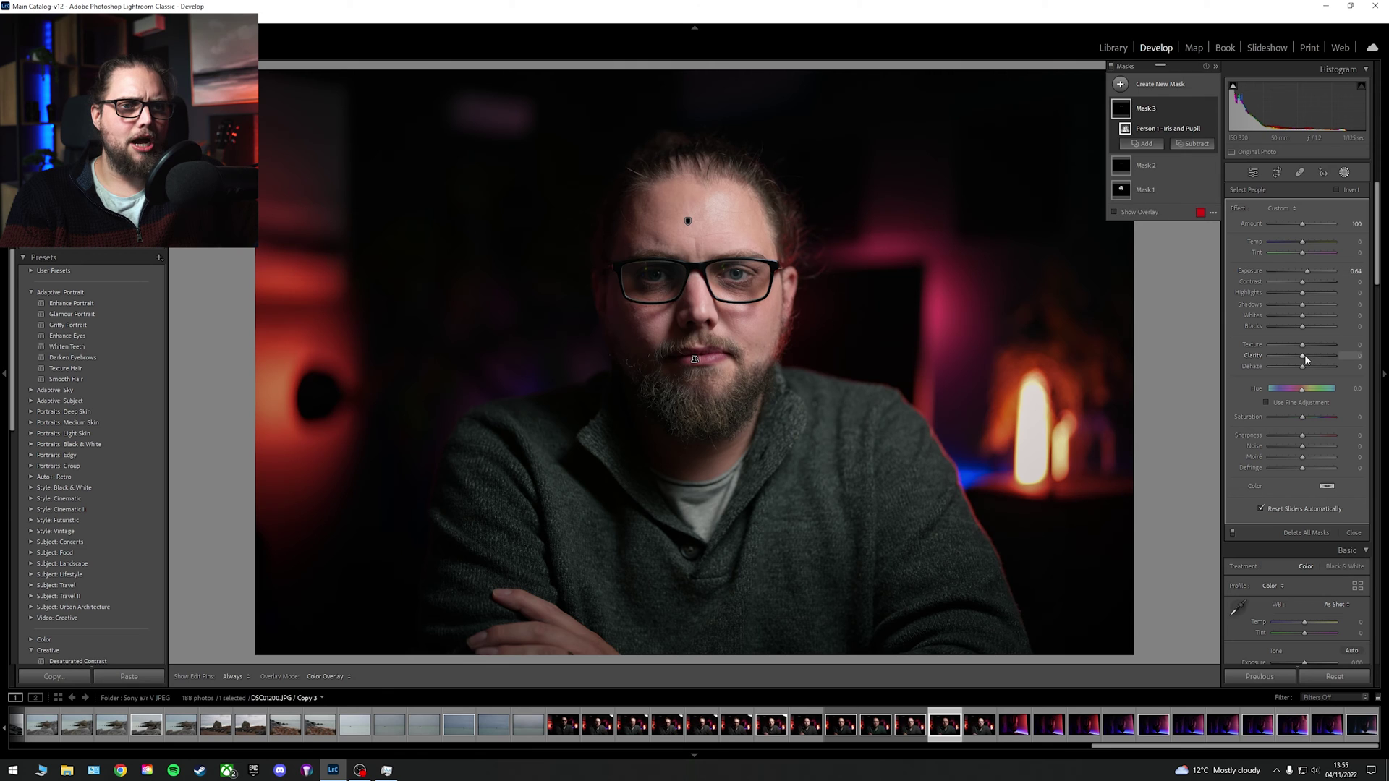
left_click_drag(1304, 355, 1315, 356)
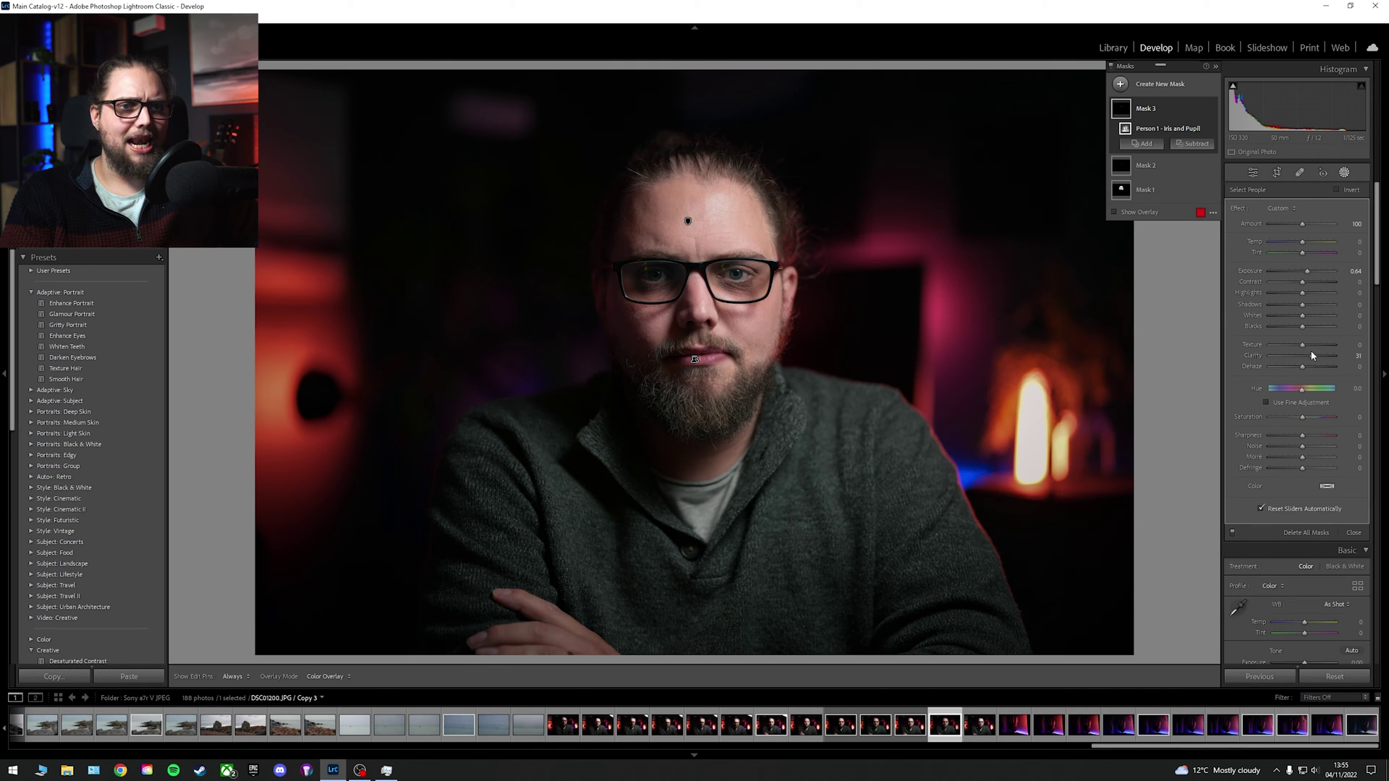
left_click_drag(1303, 415, 1317, 418)
left_click_drag(1308, 272, 1311, 277)
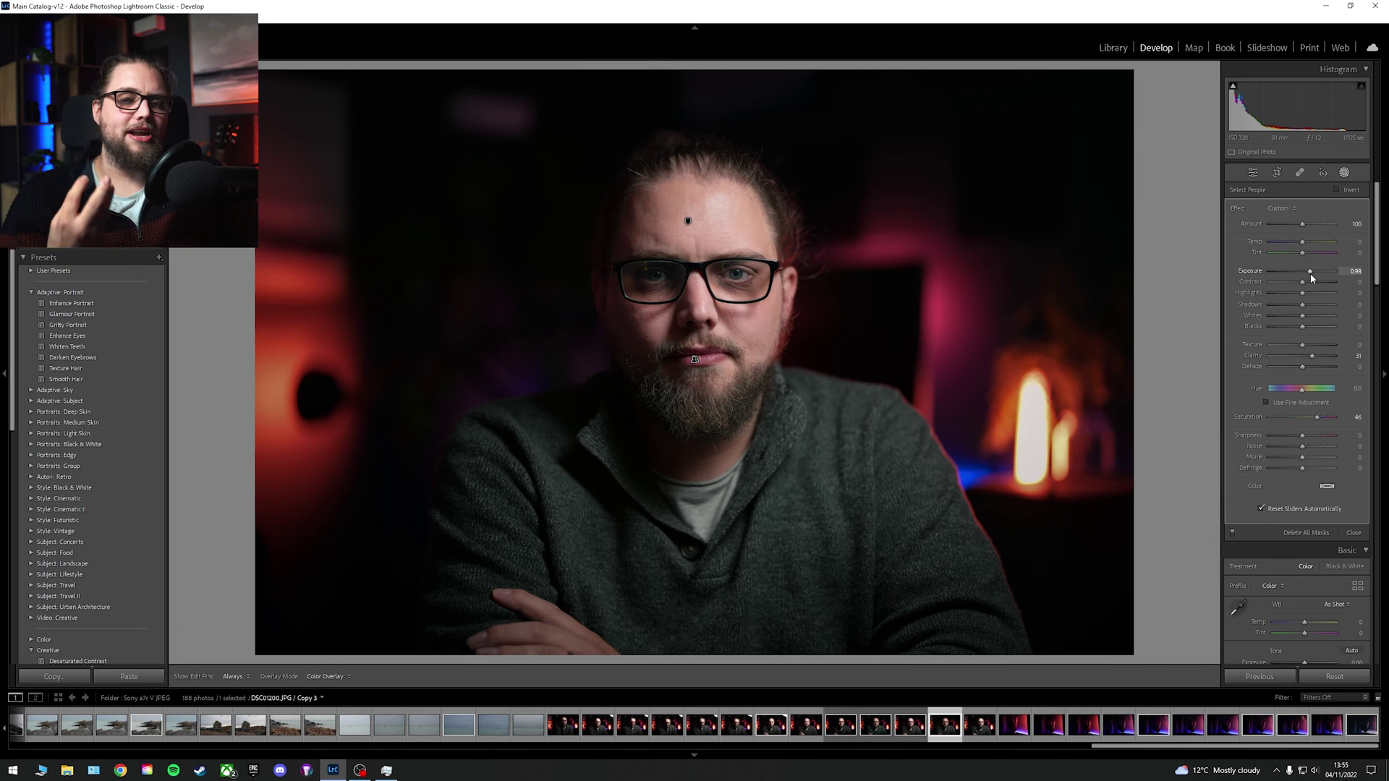
mouse_move(992, 127)
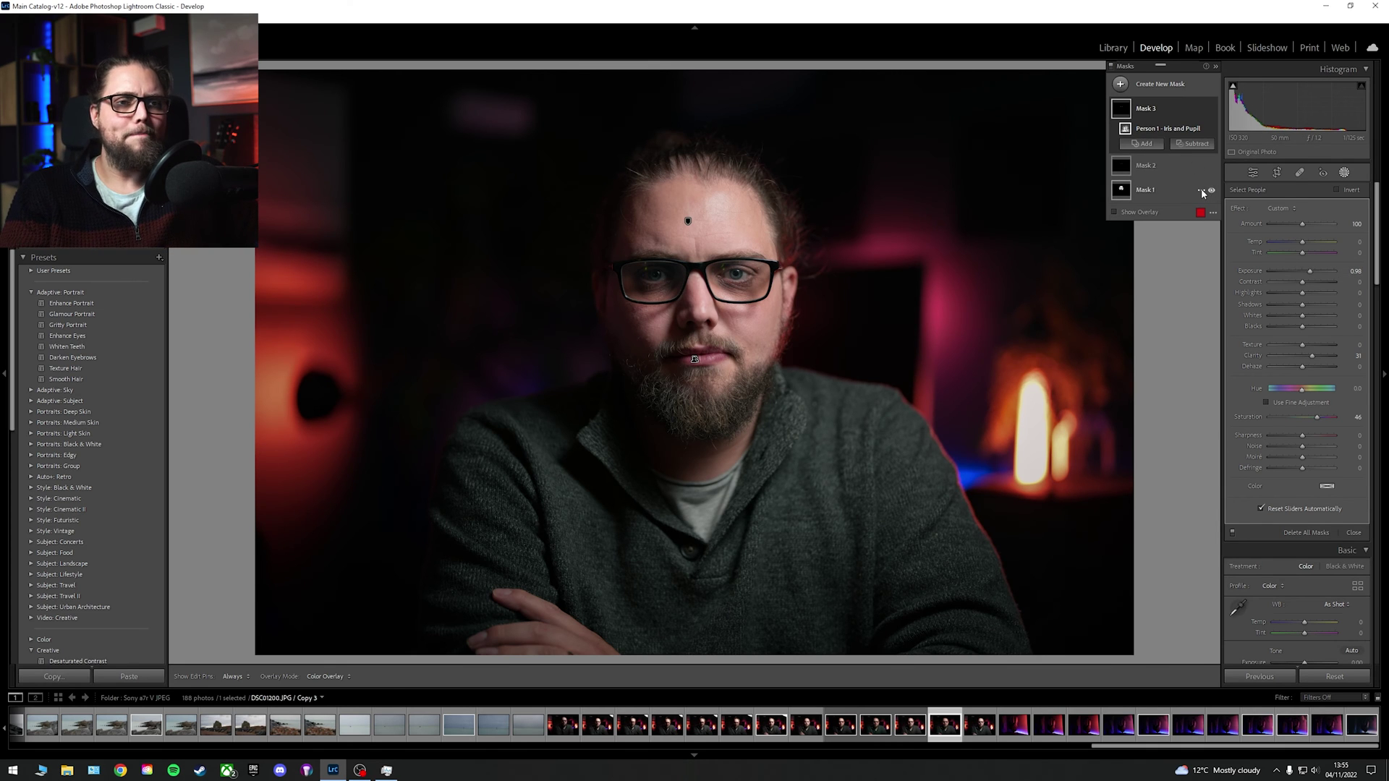
left_click(1201, 190)
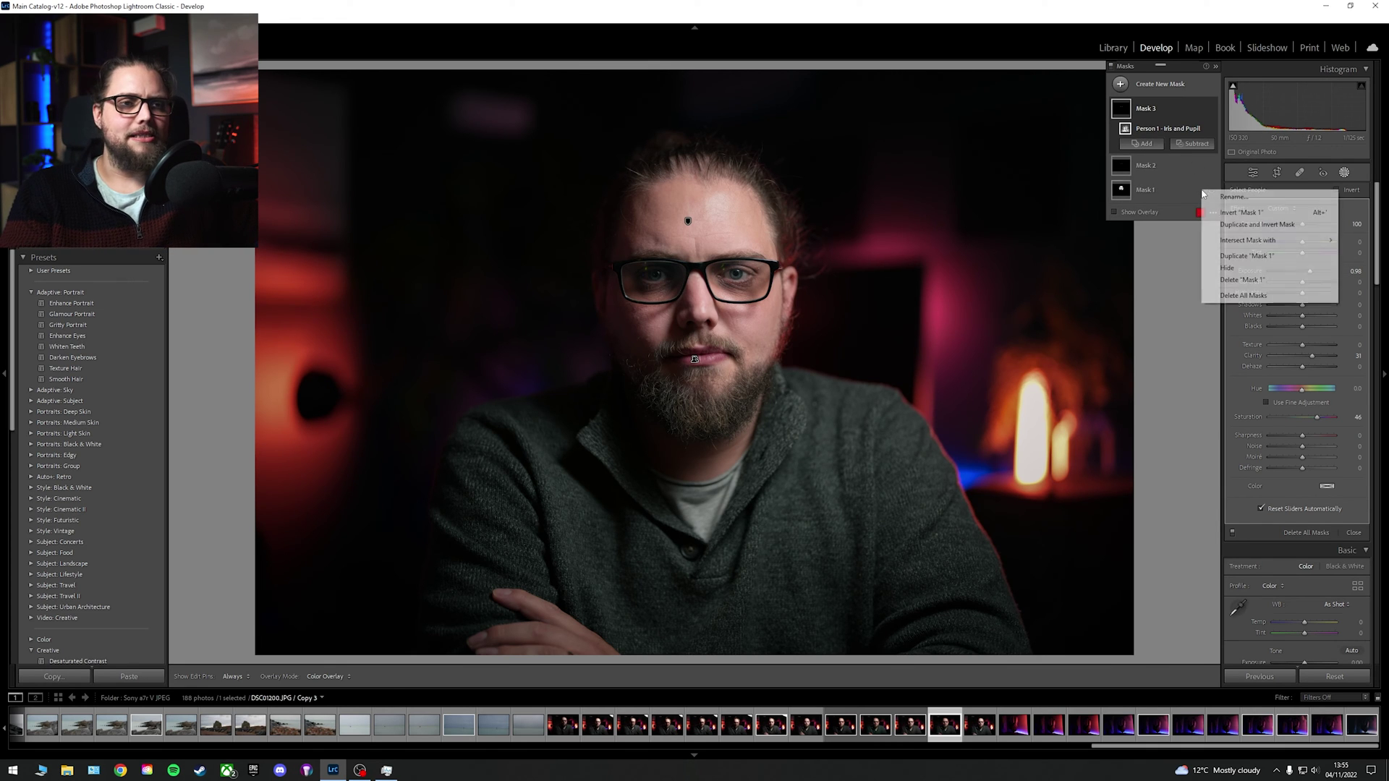
Step: Delete all the existing masks
left_click(1256, 296)
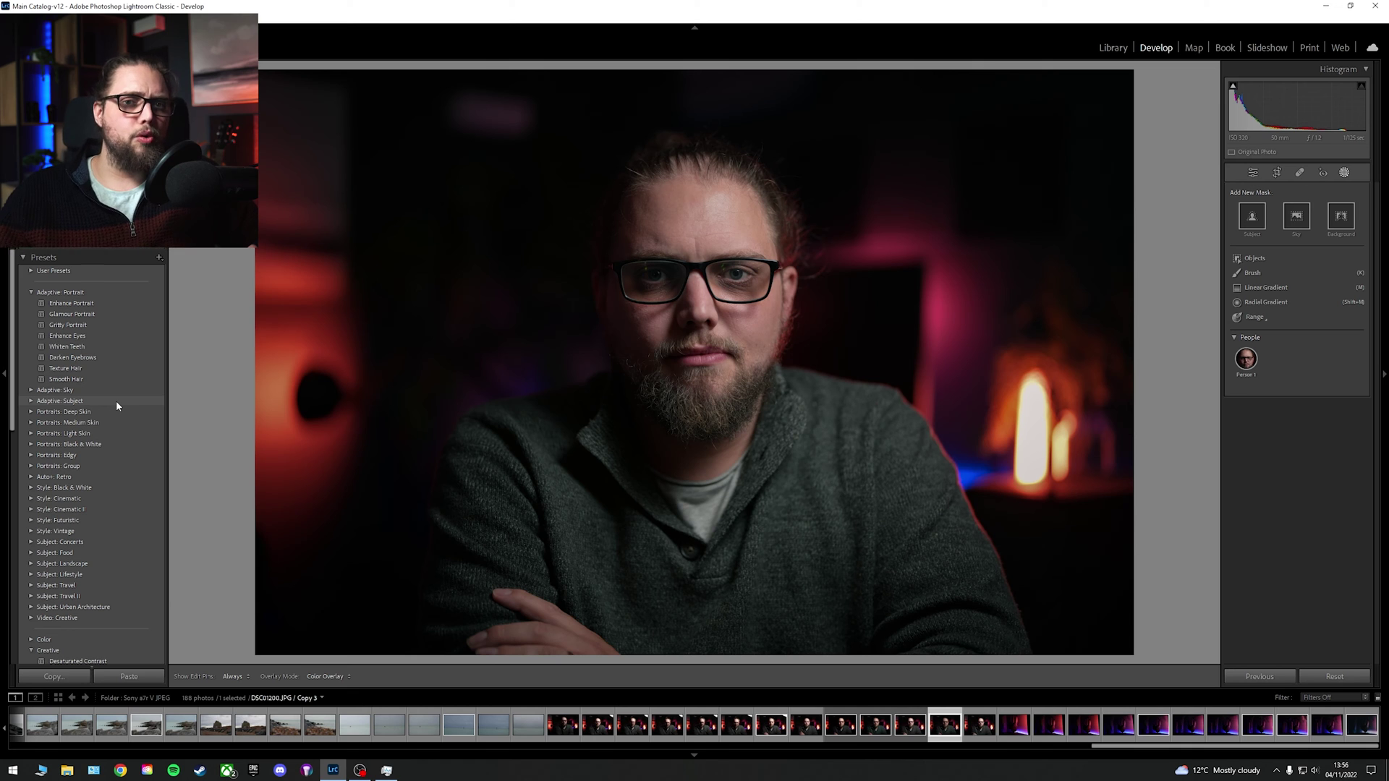
Step: Apply the Adaptive: Portrait Enhance Portrait preset, adding Teeth, Iris and Pupil, Eye Sclera and Face Skin masks
left_click(151, 303)
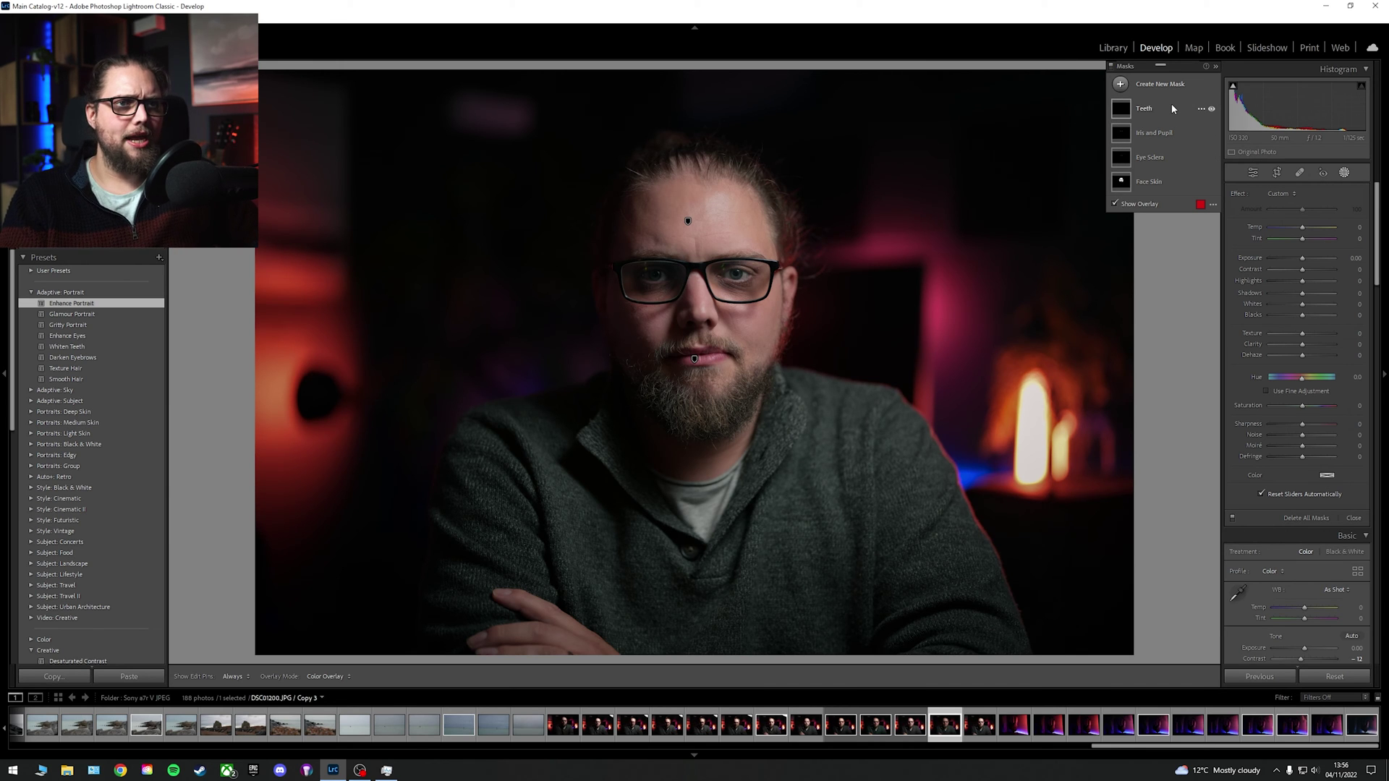
Step: Compare masks on and off, then brighten Face Skin, Eye Sclera and Iris and Pupil (Exposure 0.71)
left_click(1112, 66)
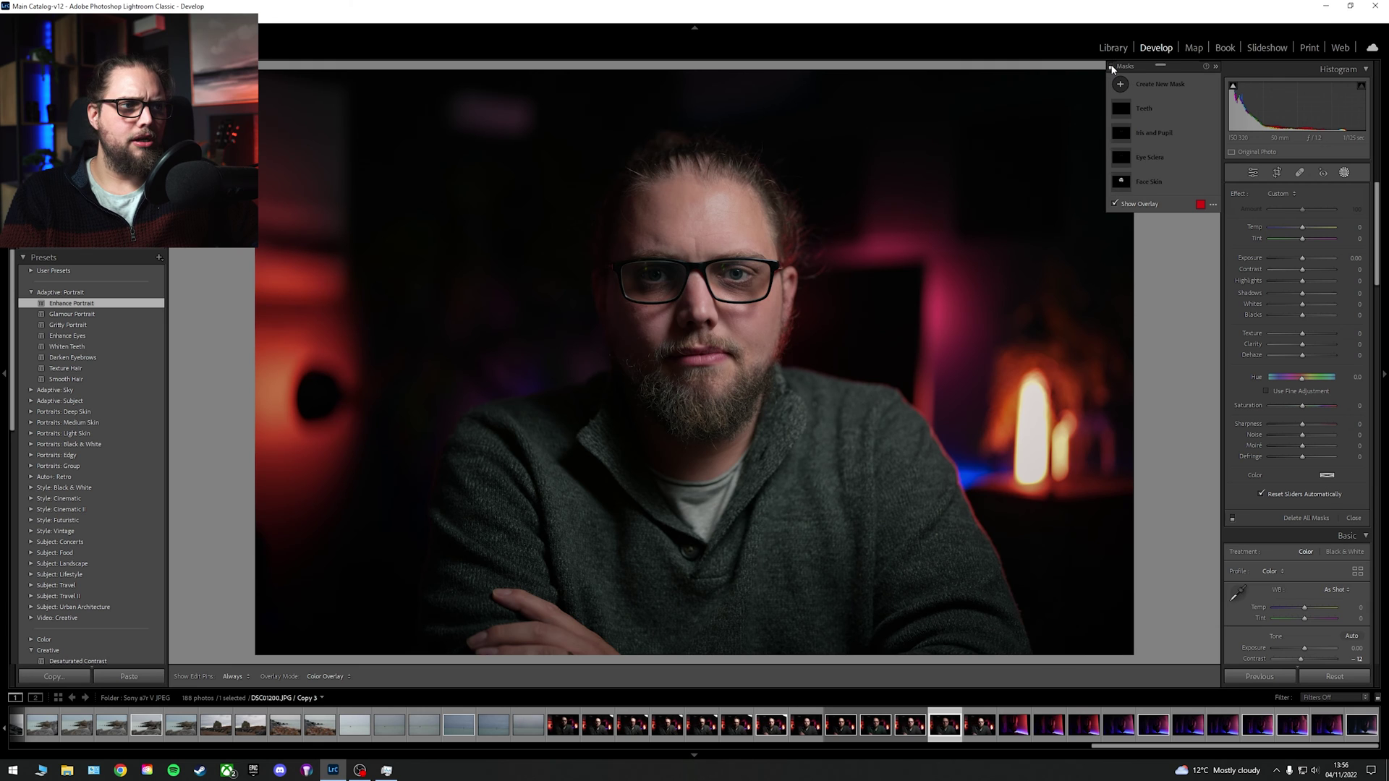
left_click(1111, 65)
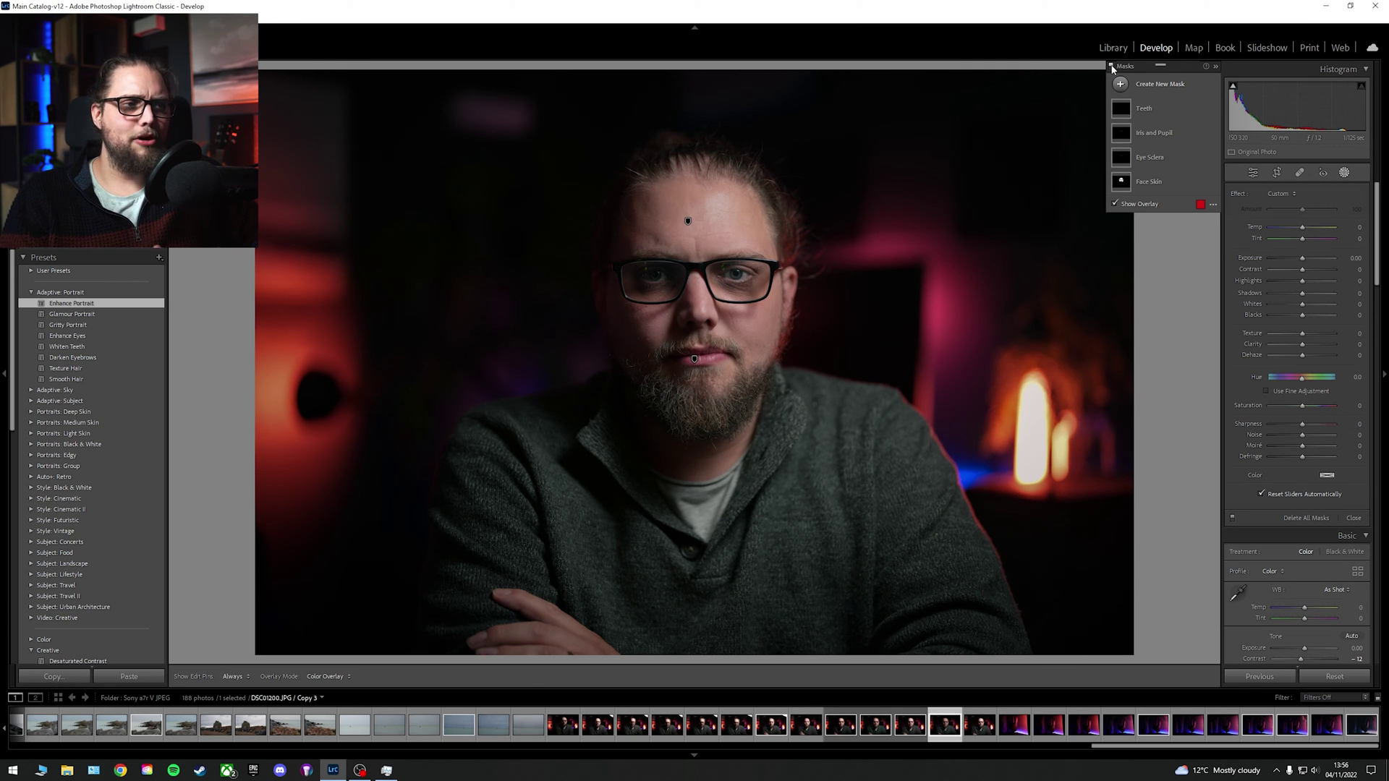
left_click(1158, 184)
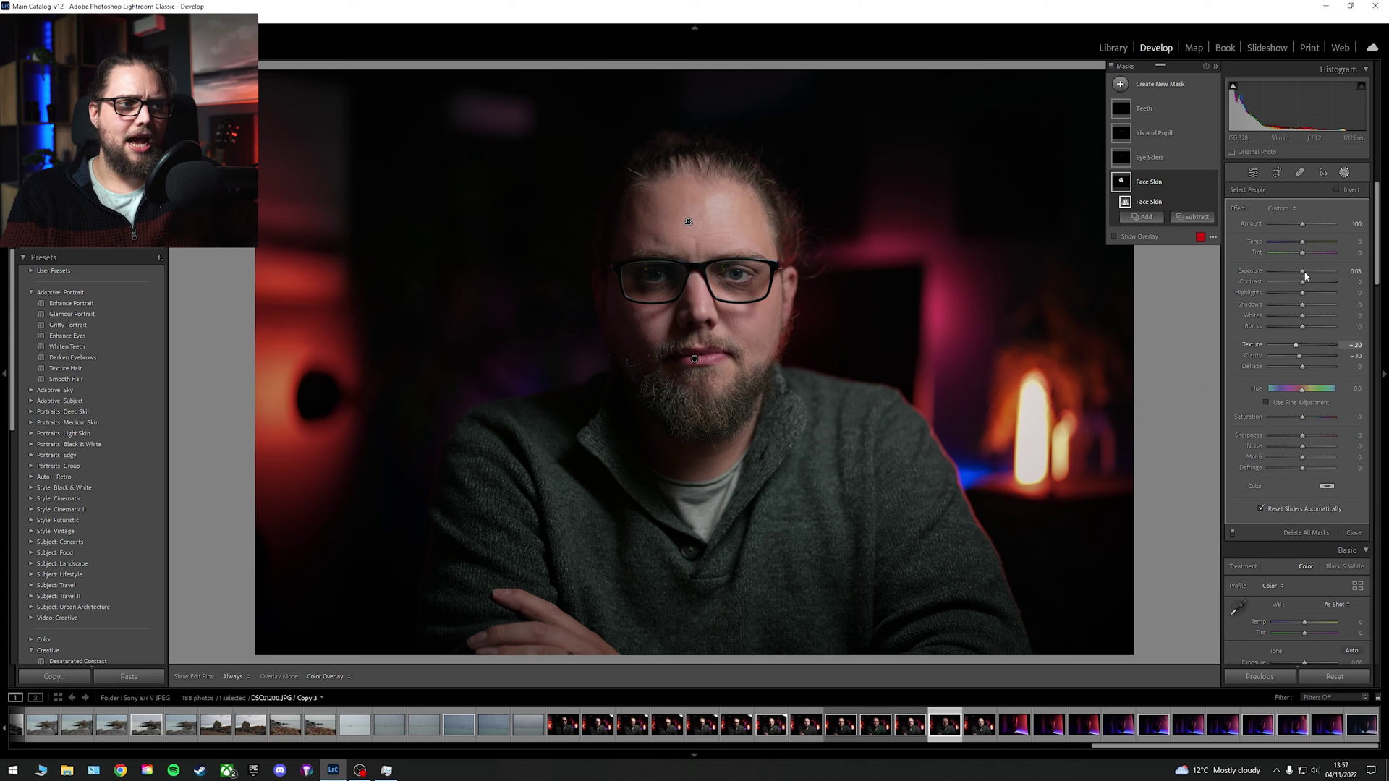
left_click_drag(1304, 272, 1308, 274)
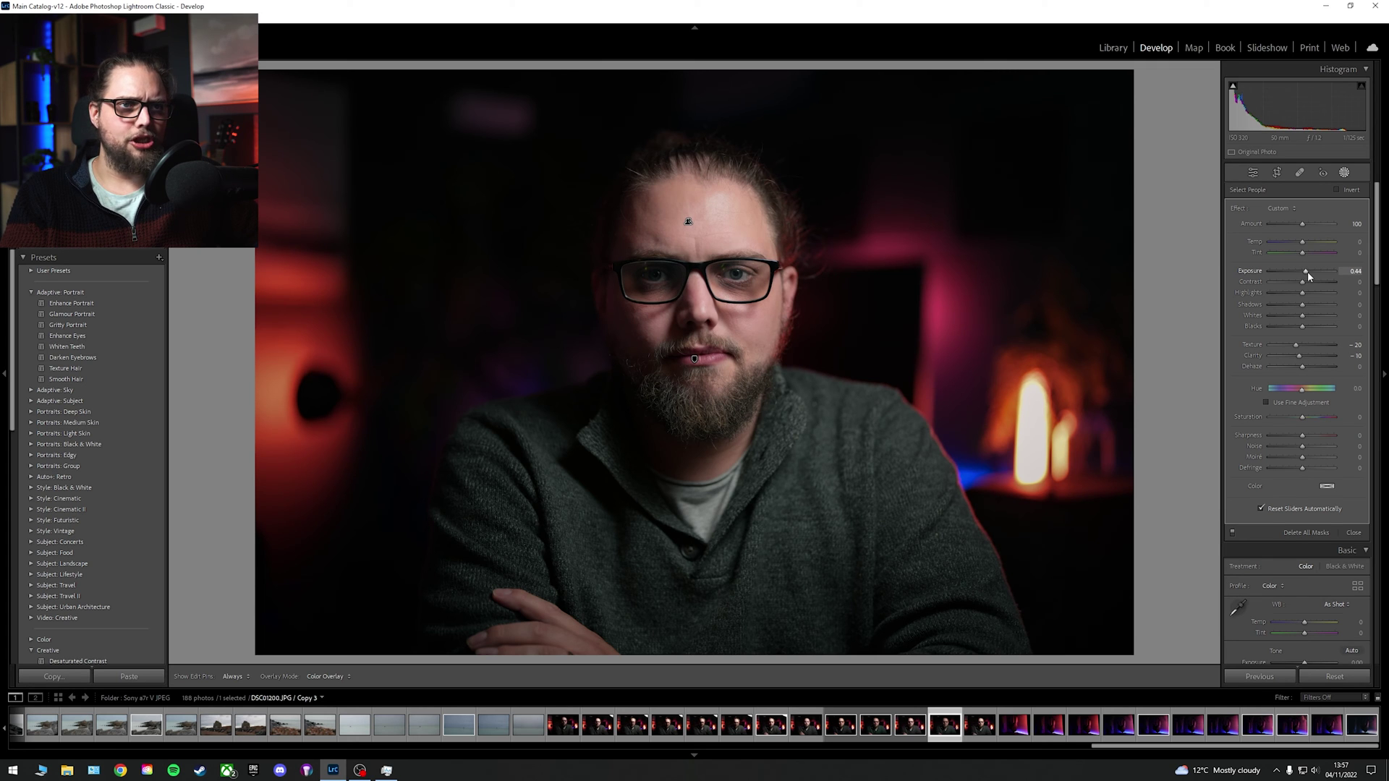
left_click(1167, 157)
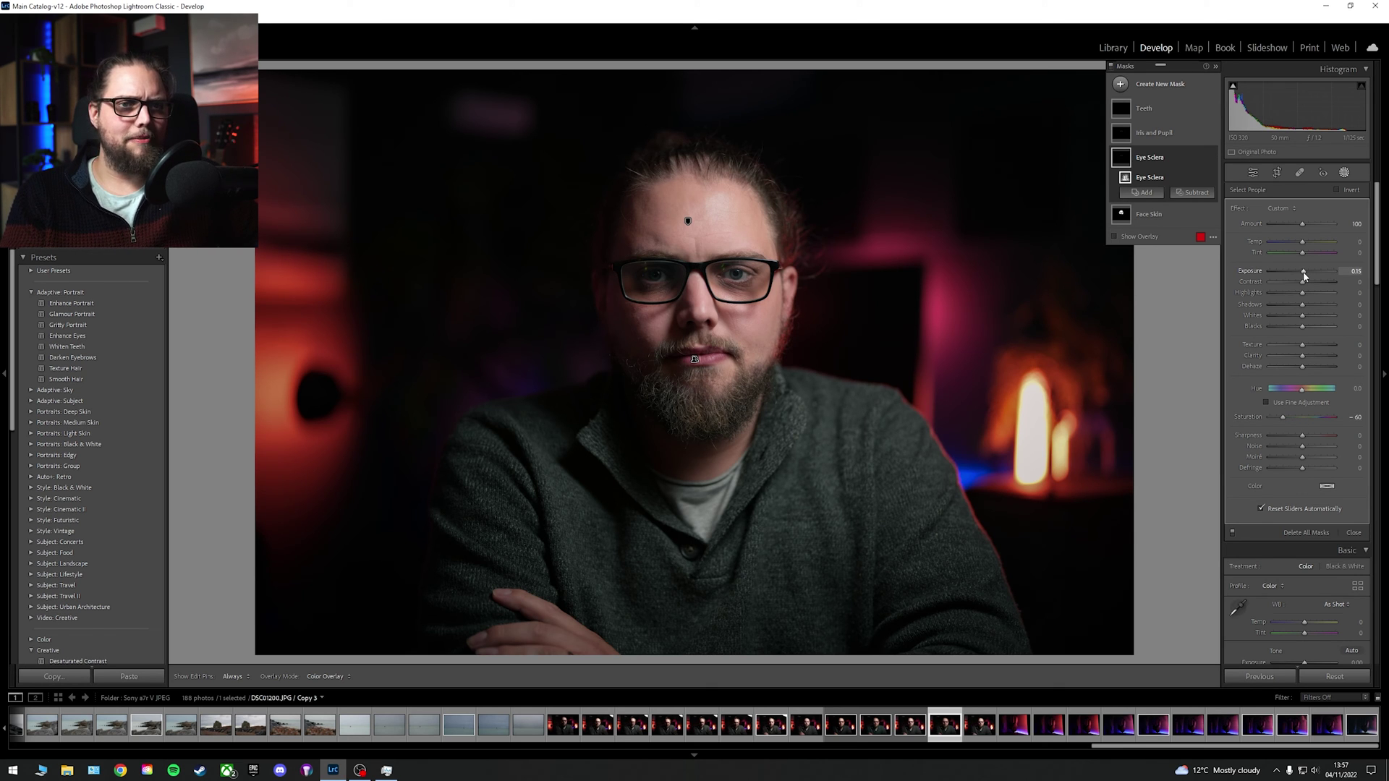
left_click_drag(1304, 275, 1306, 275)
left_click(1173, 133)
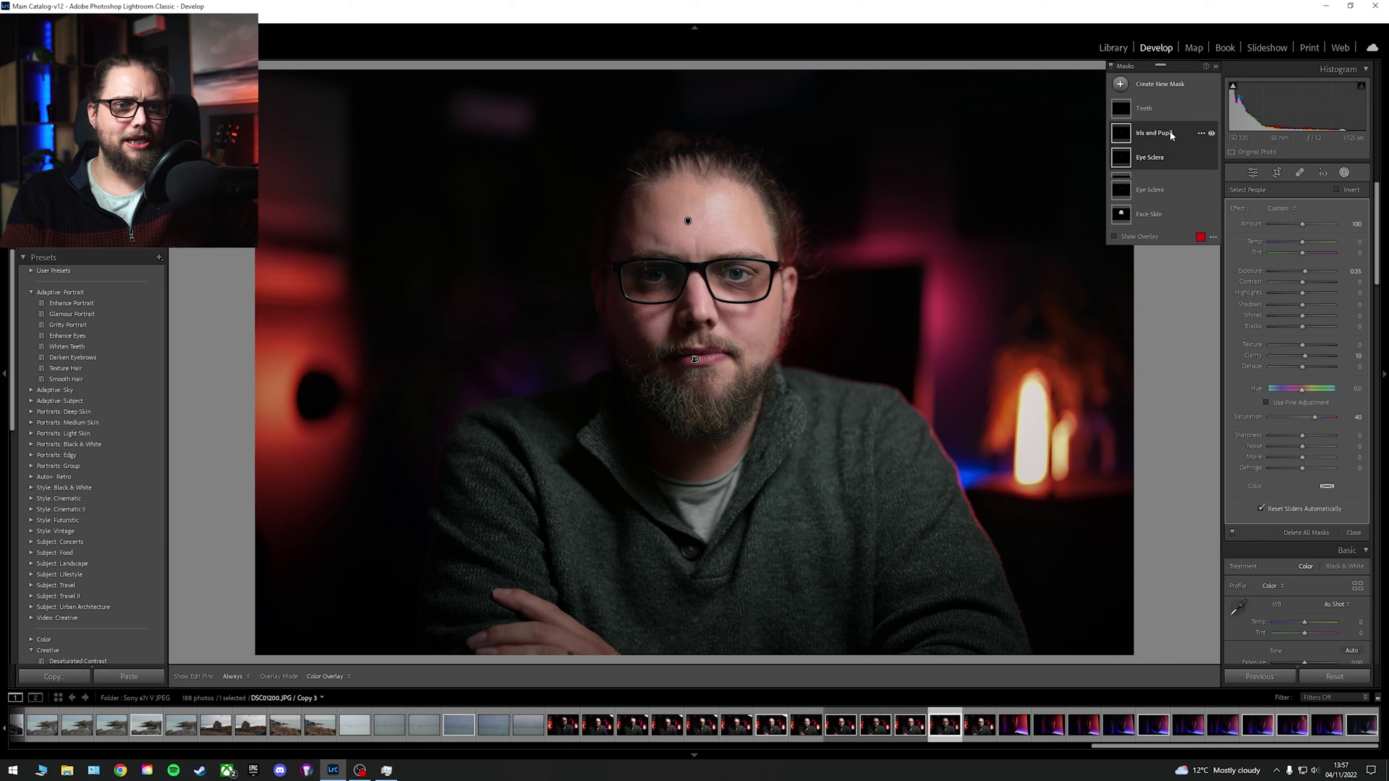
left_click_drag(1305, 271, 1310, 277)
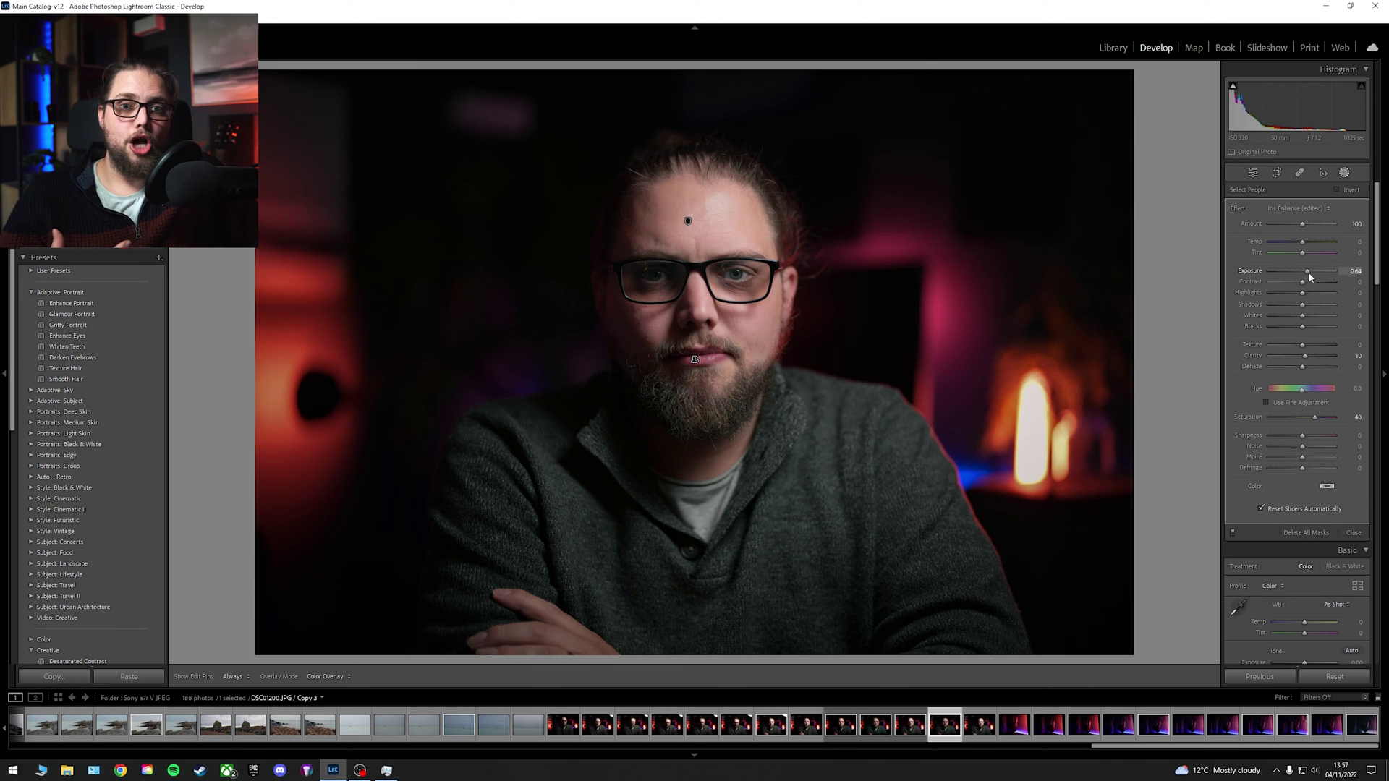
left_click_drag(1311, 277, 1311, 277)
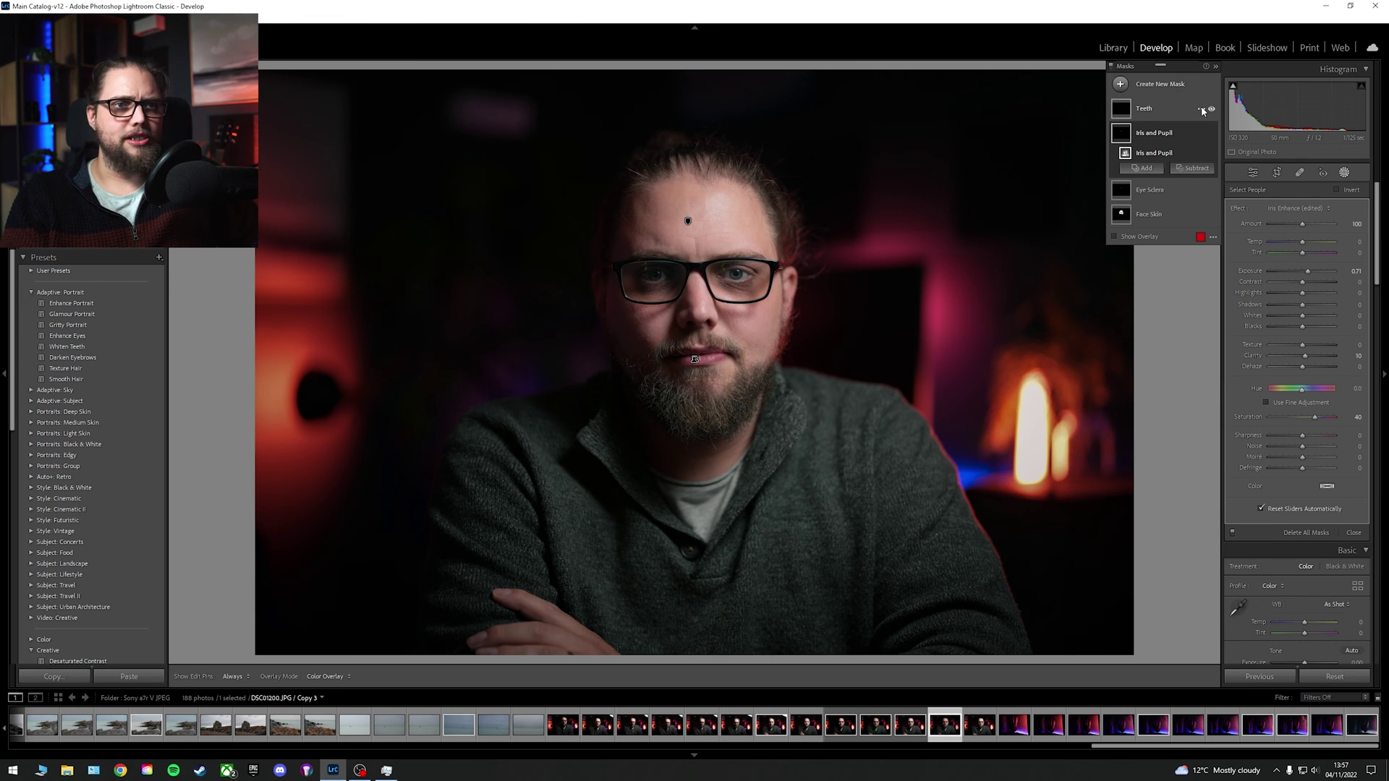
Step: Remove every mask from the photo with Delete All Masks
left_click(1201, 108)
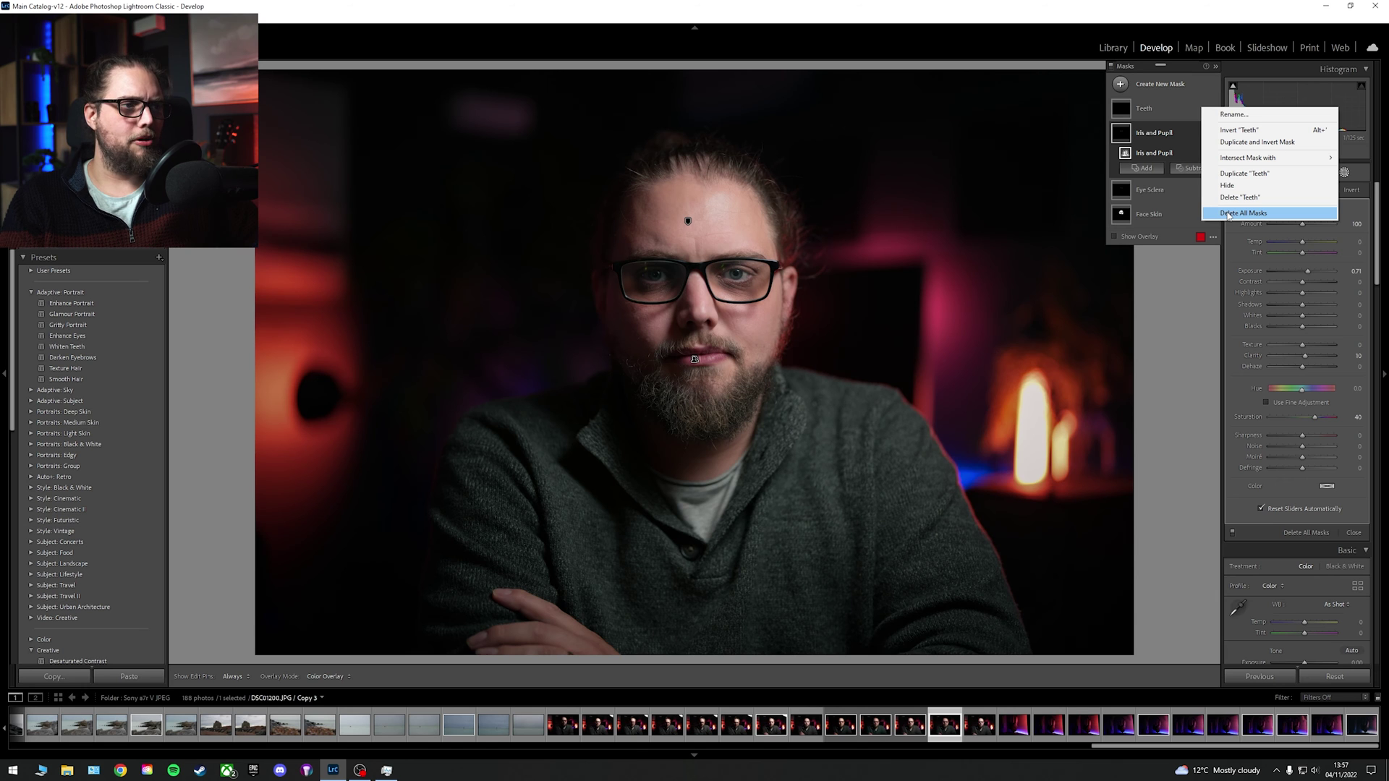
left_click(1228, 213)
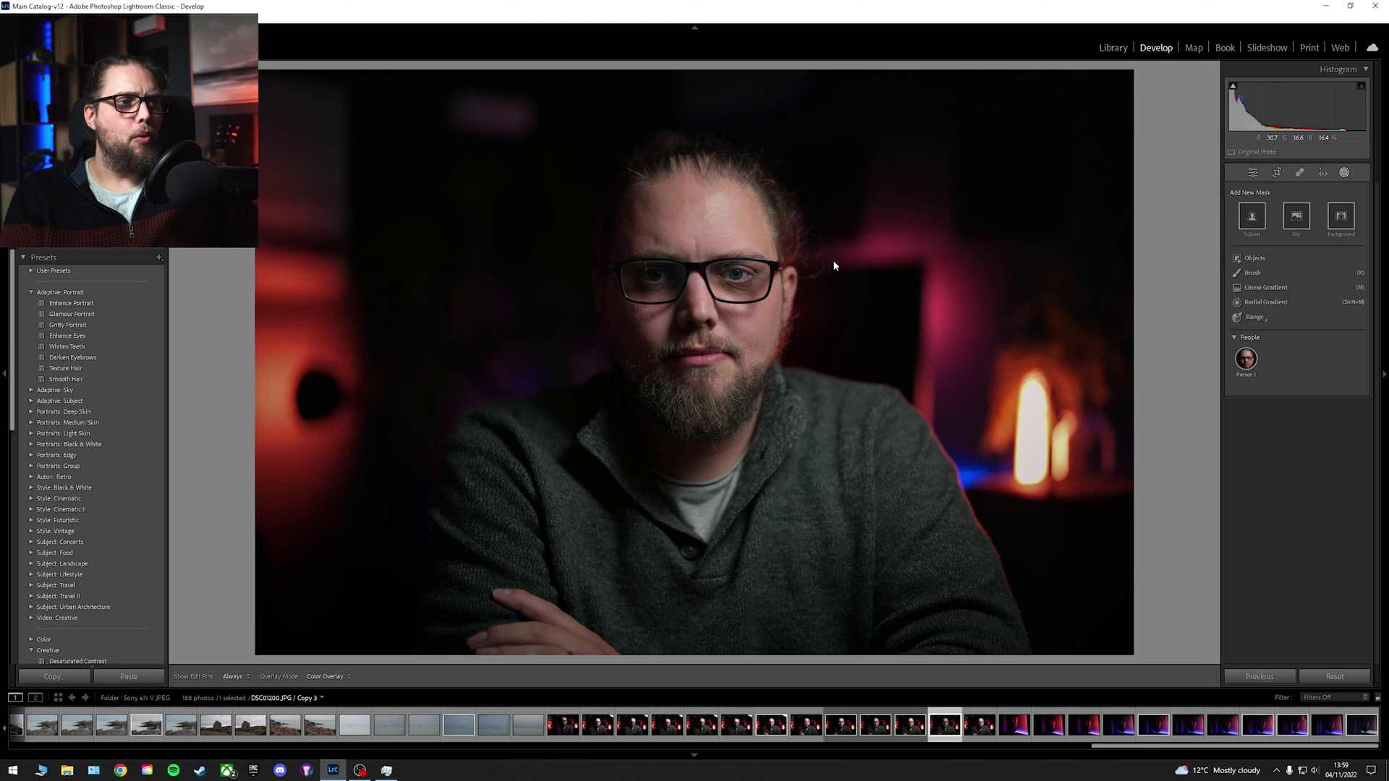
Step: Reapply Enhance Portrait and delete its Teeth mask, keeping Iris and Pupil, Eye Sclera and Face Skin
left_click(131, 307)
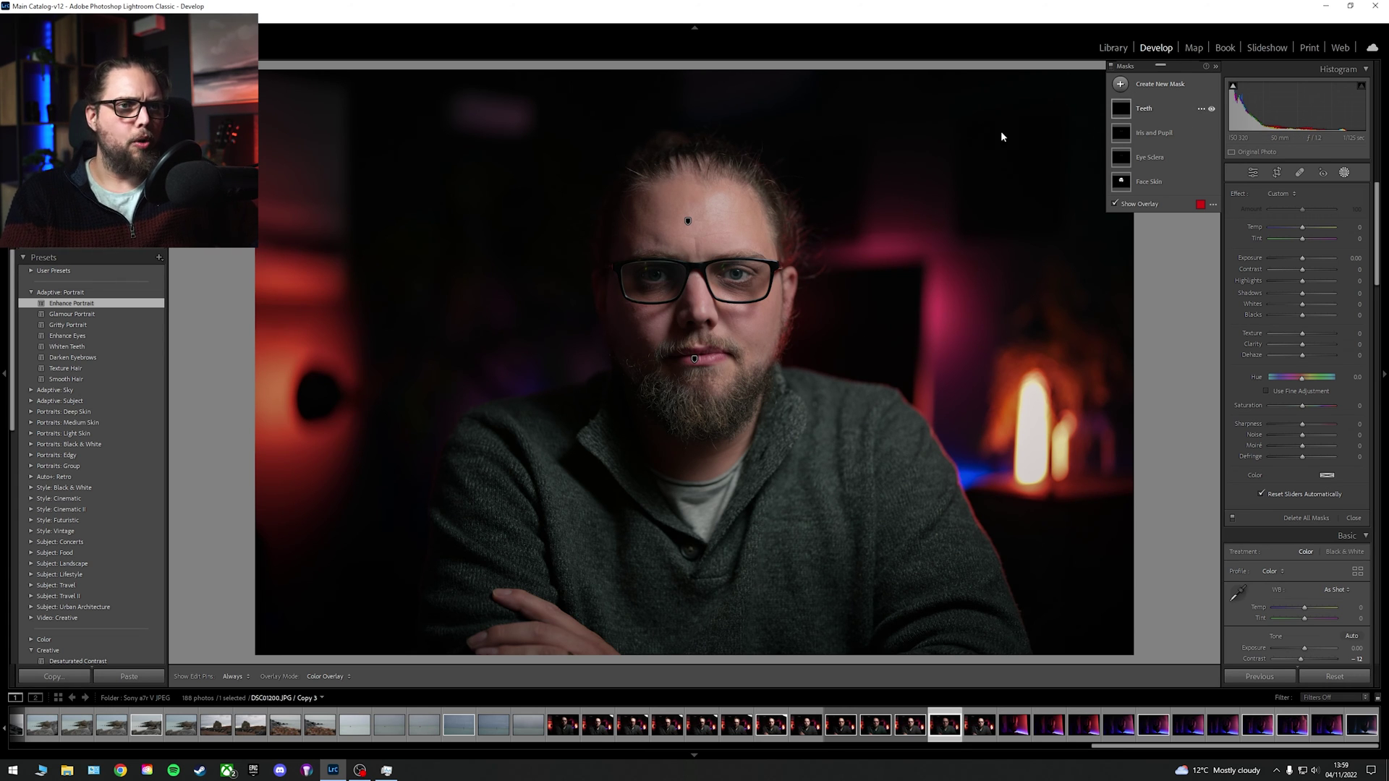
left_click(1202, 109)
left_click(1242, 198)
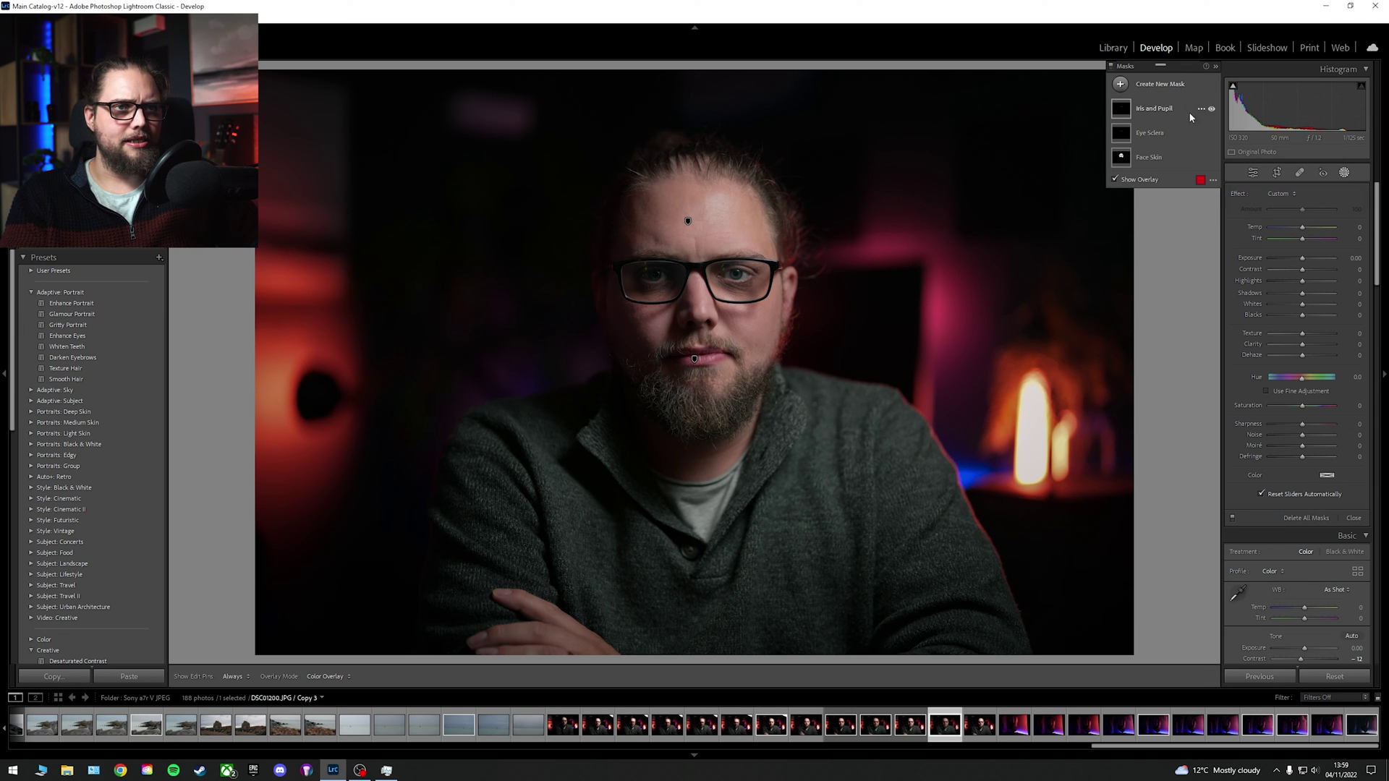
left_click(1174, 94)
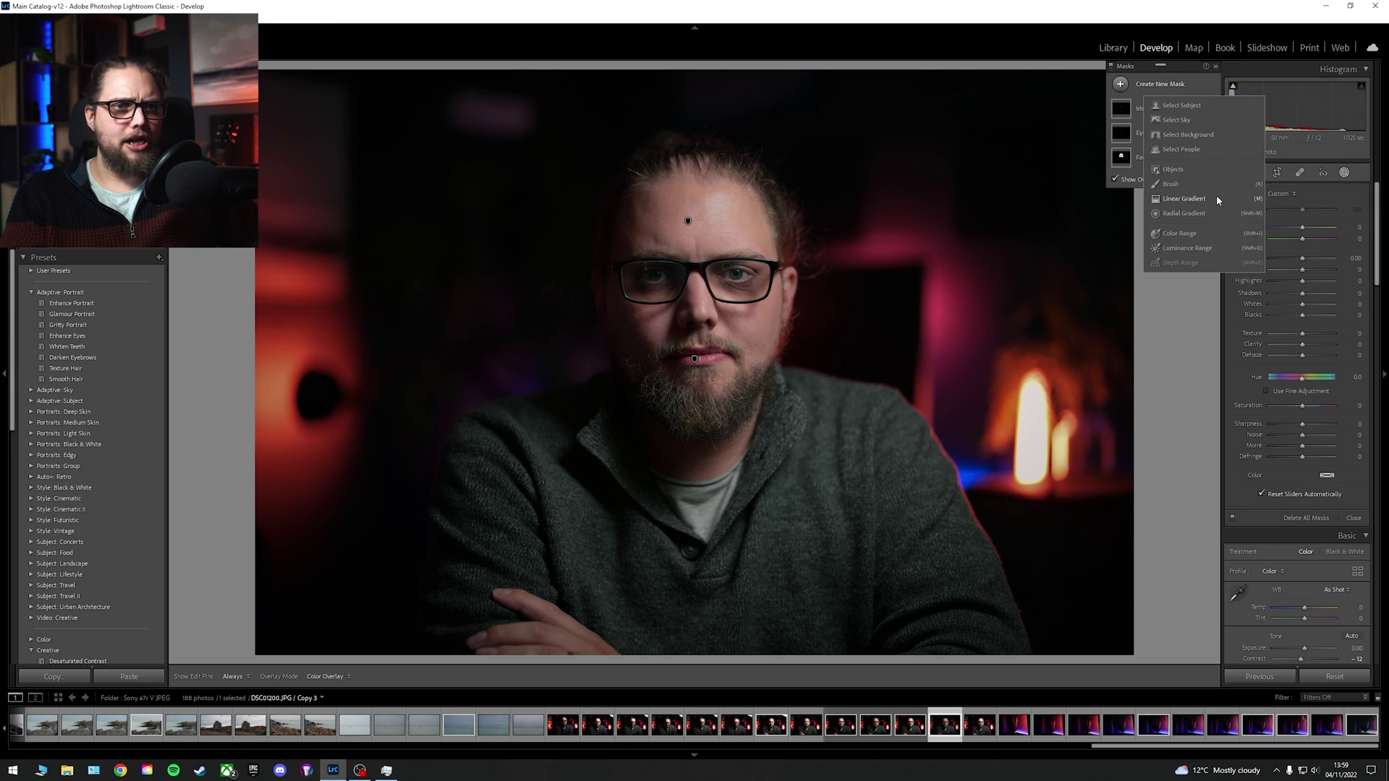
Step: Fit an oval radial gradient mask over the face and brighten it to Exposure 1.04
left_click(1205, 210)
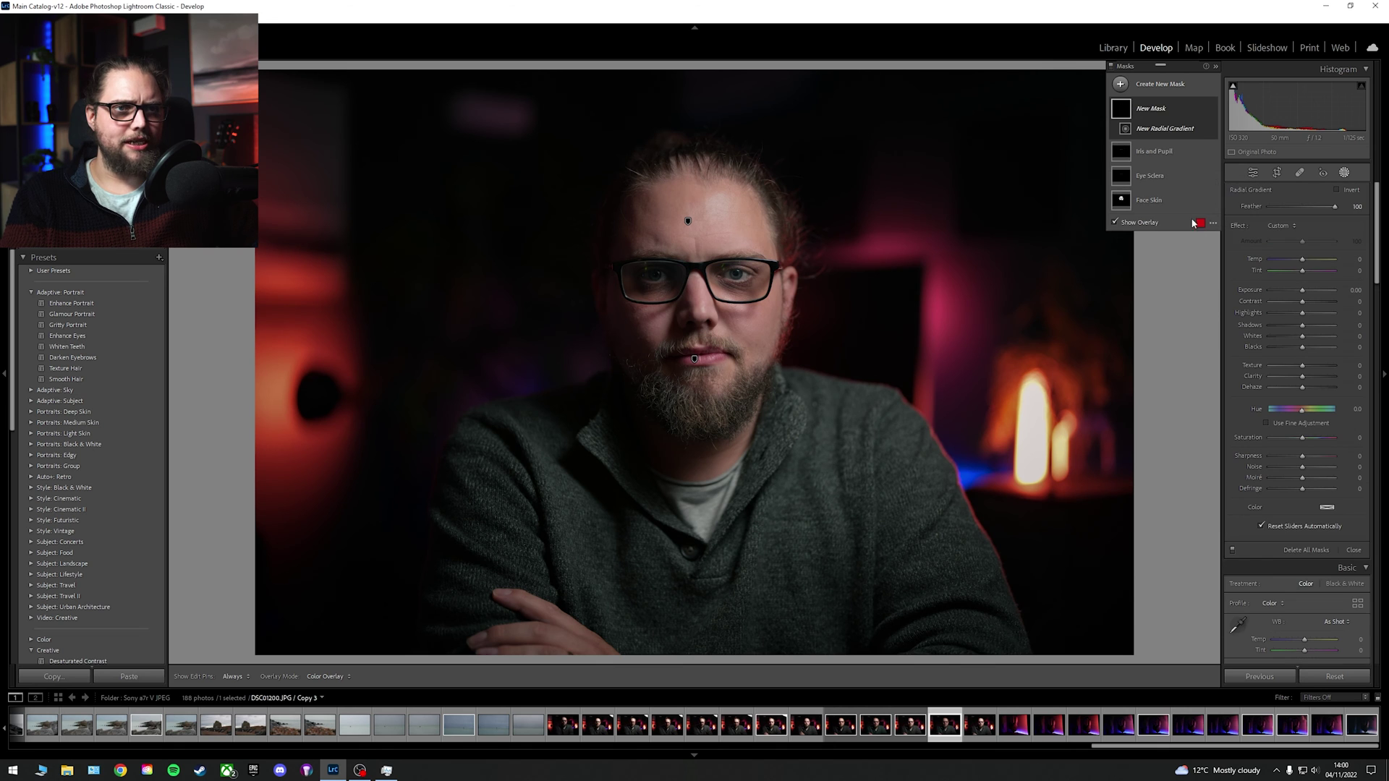
left_click_drag(677, 246, 767, 391)
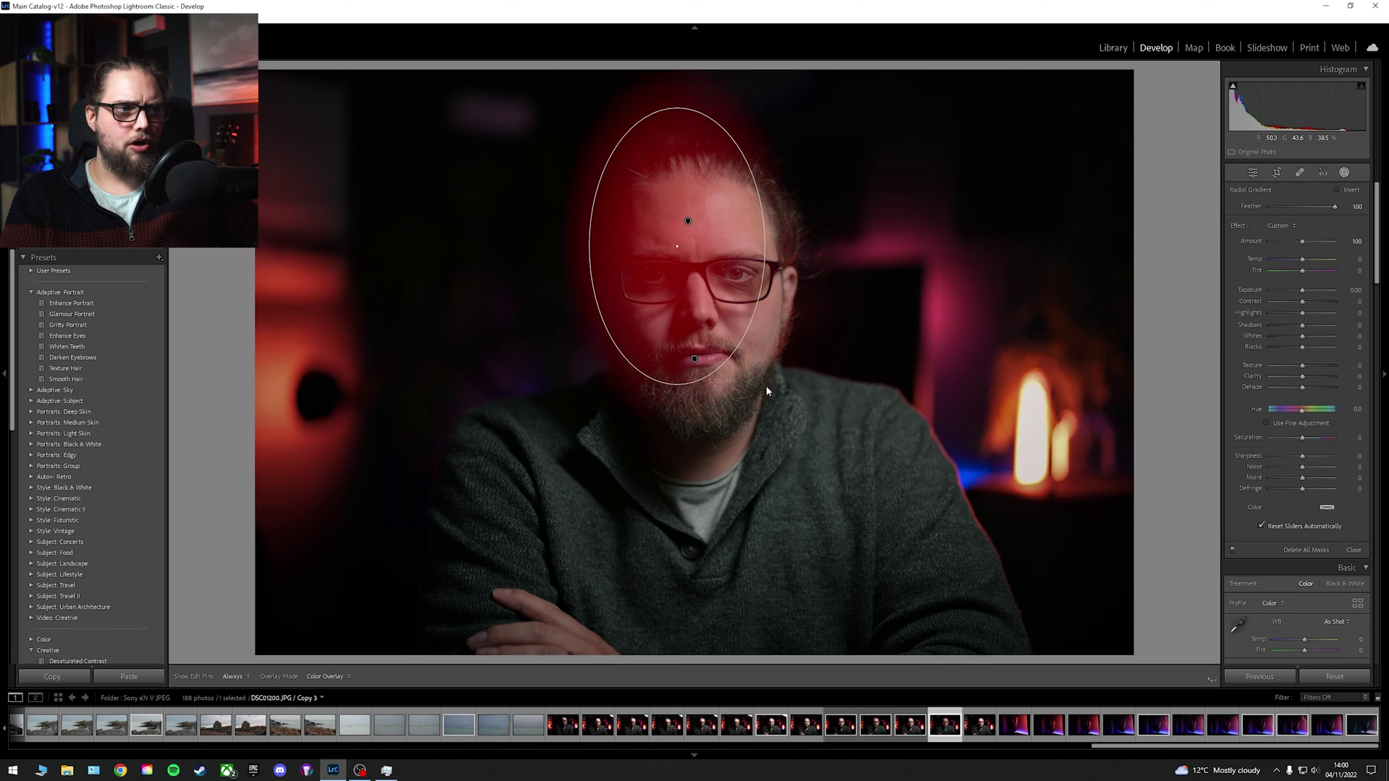
left_click_drag(726, 312, 753, 366)
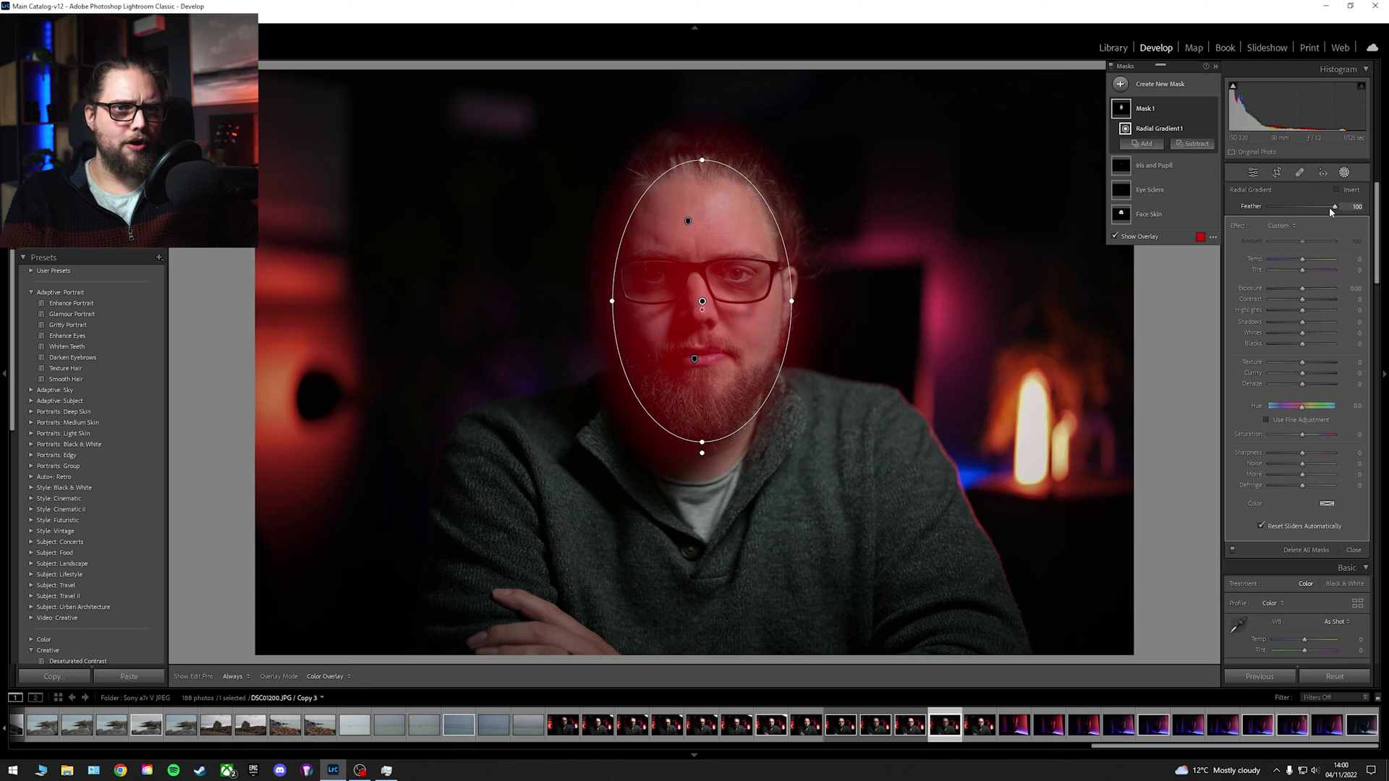
left_click_drag(792, 301, 738, 306)
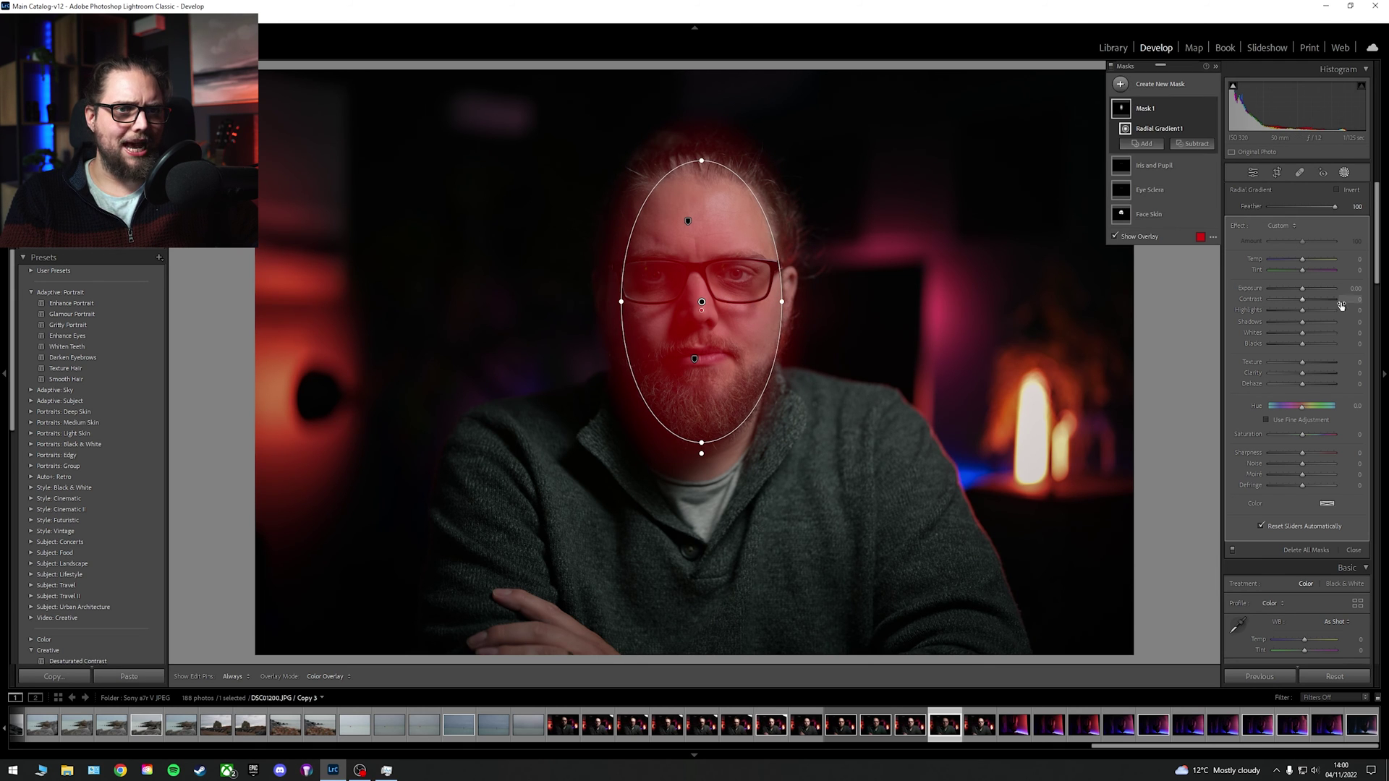
left_click_drag(1307, 288, 1310, 288)
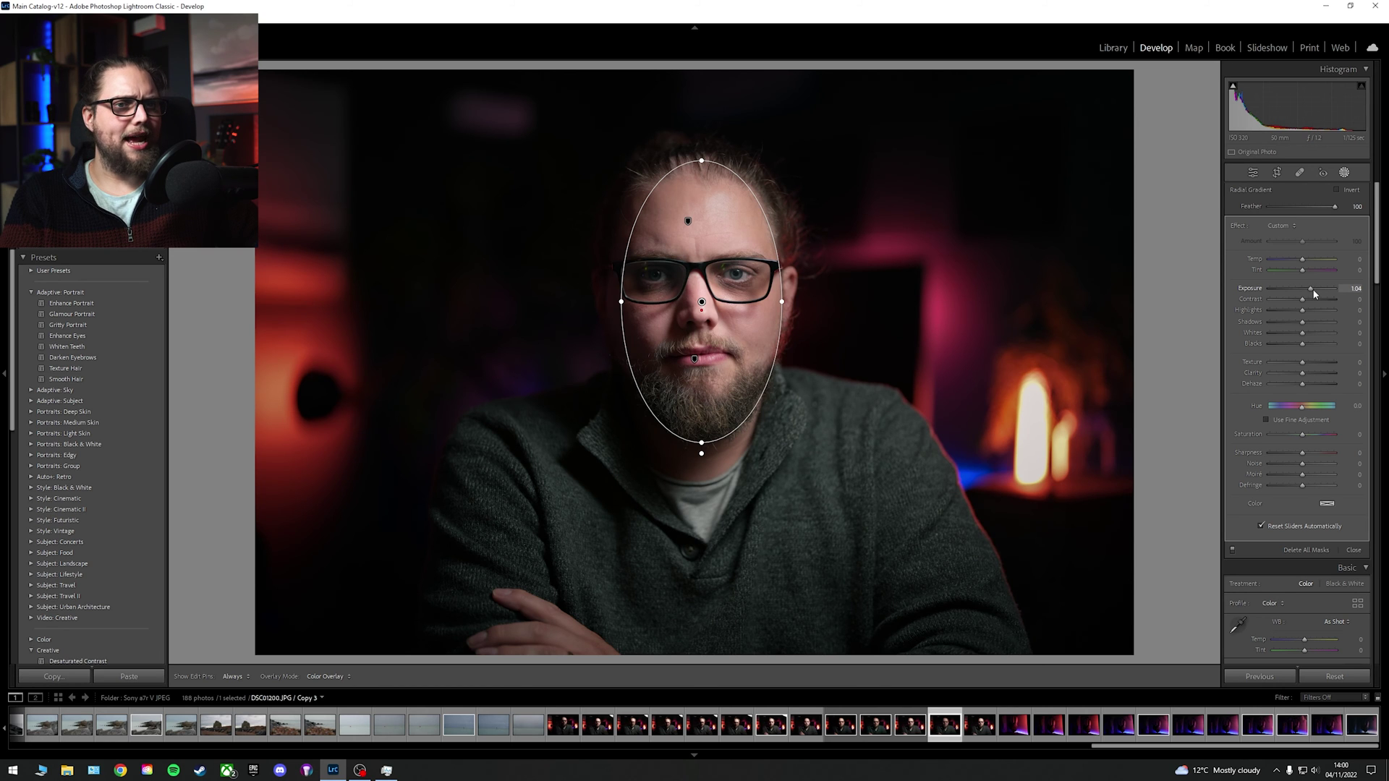
left_click(1165, 85)
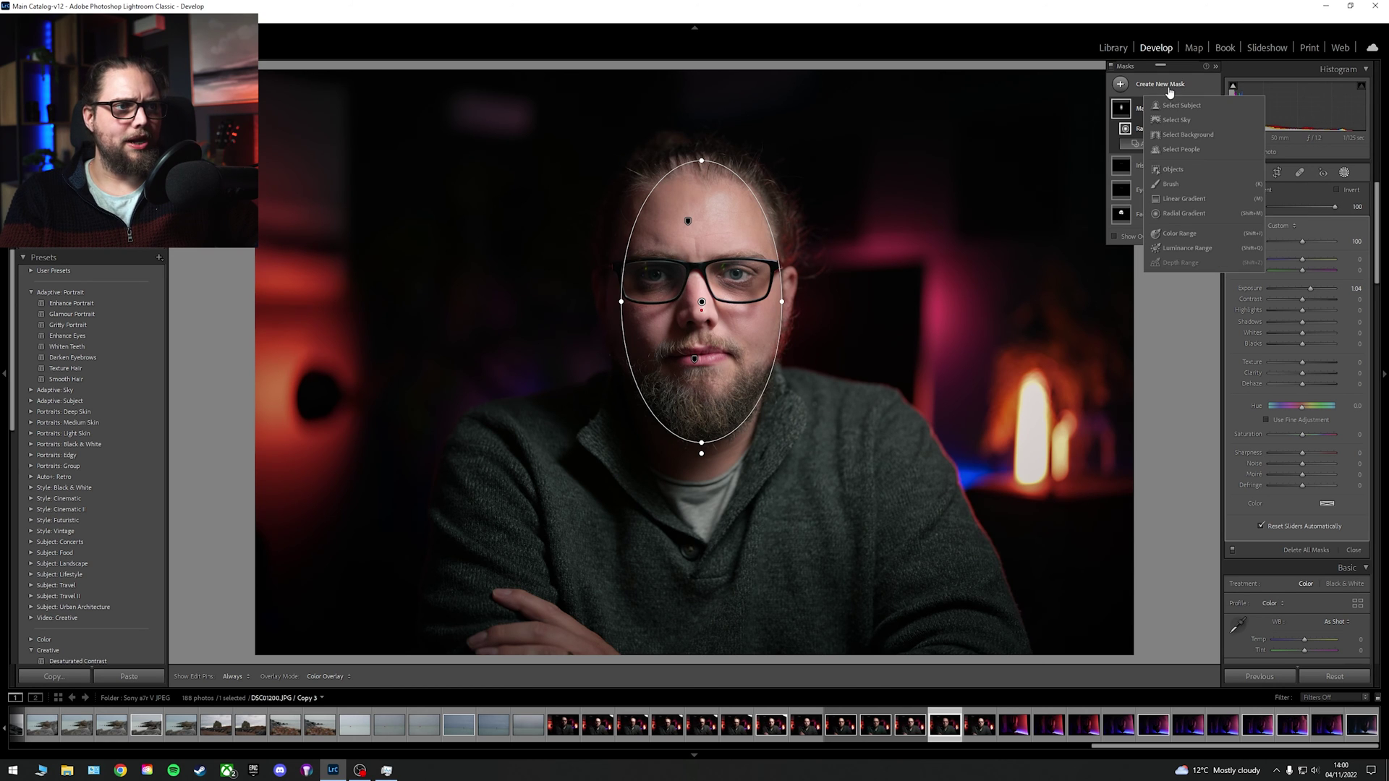
Step: Paint a brush mask at Exposure -0.57 over the left cheek, chest and up to the hairline
left_click(1188, 184)
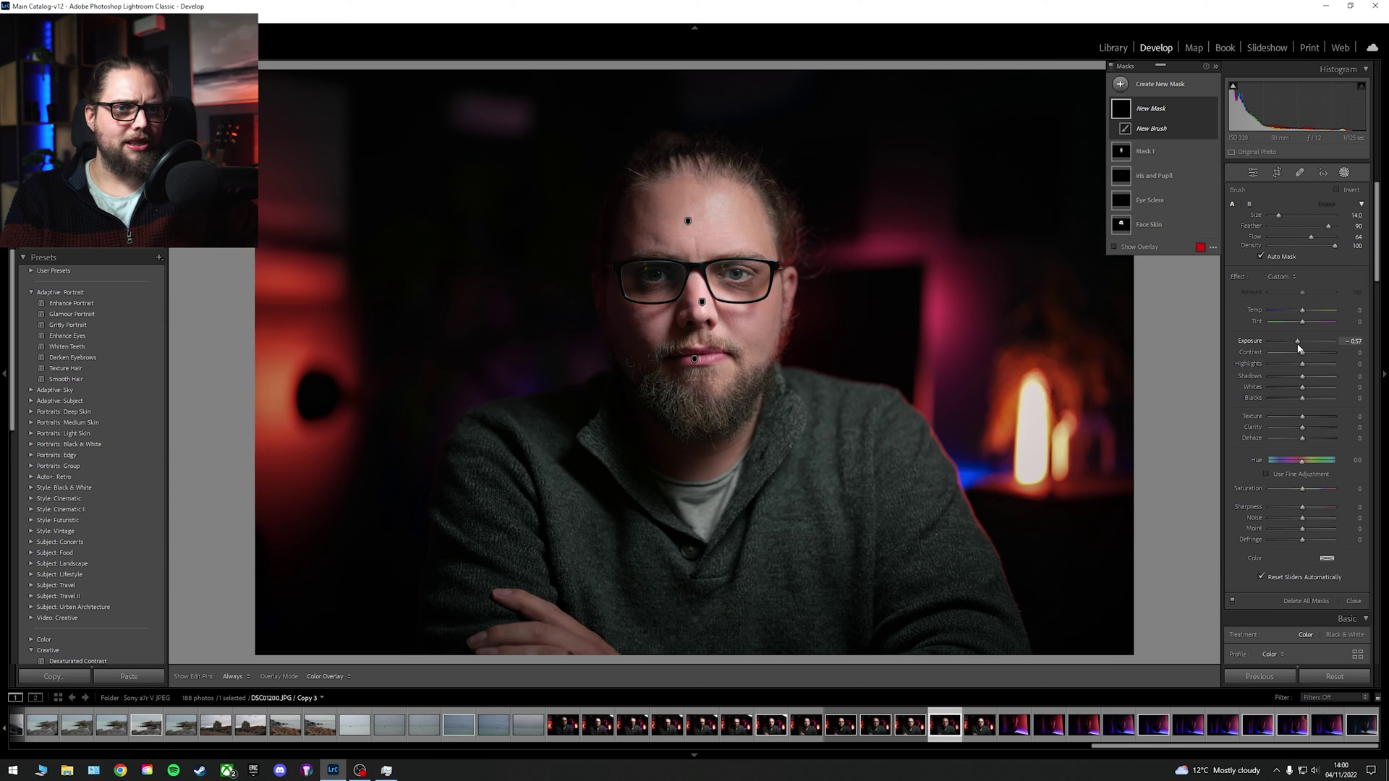
scroll(605, 226, "down", 5)
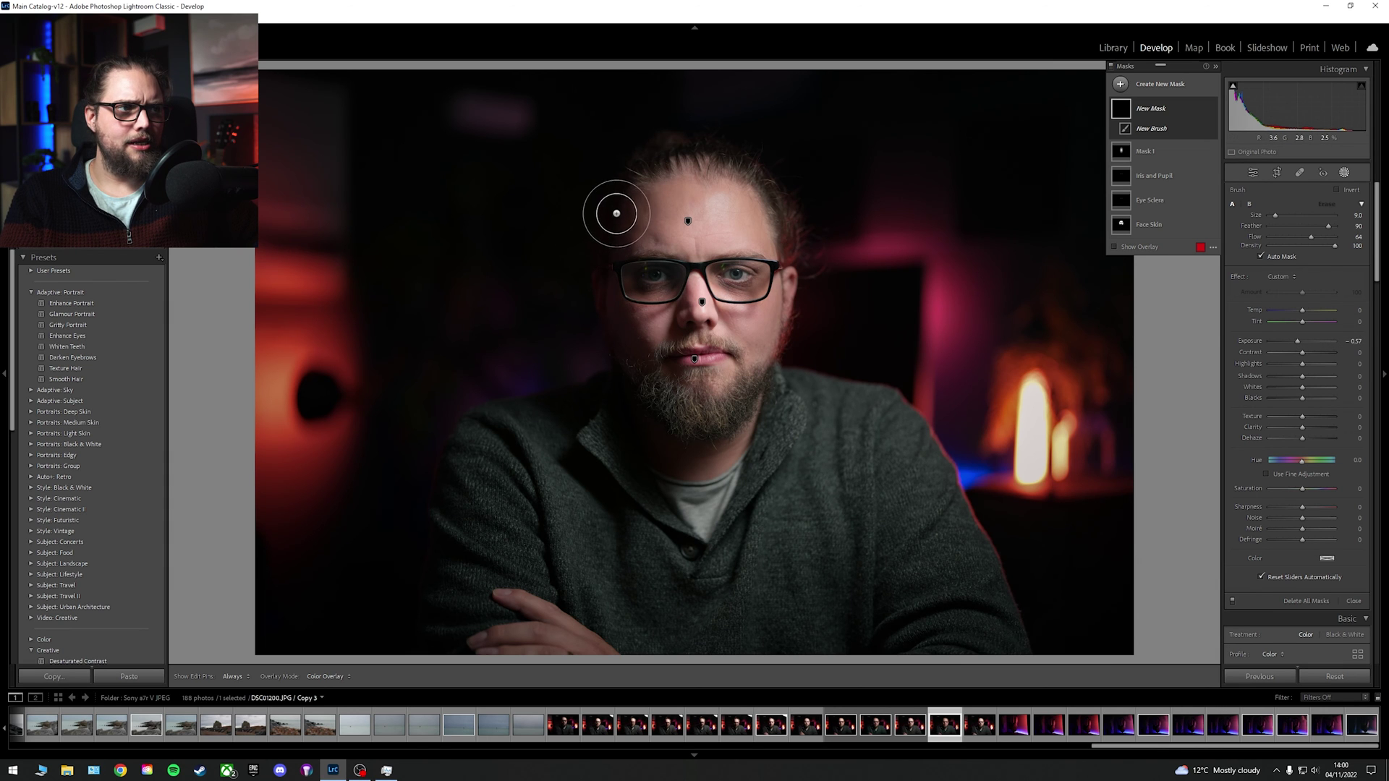
key("h")
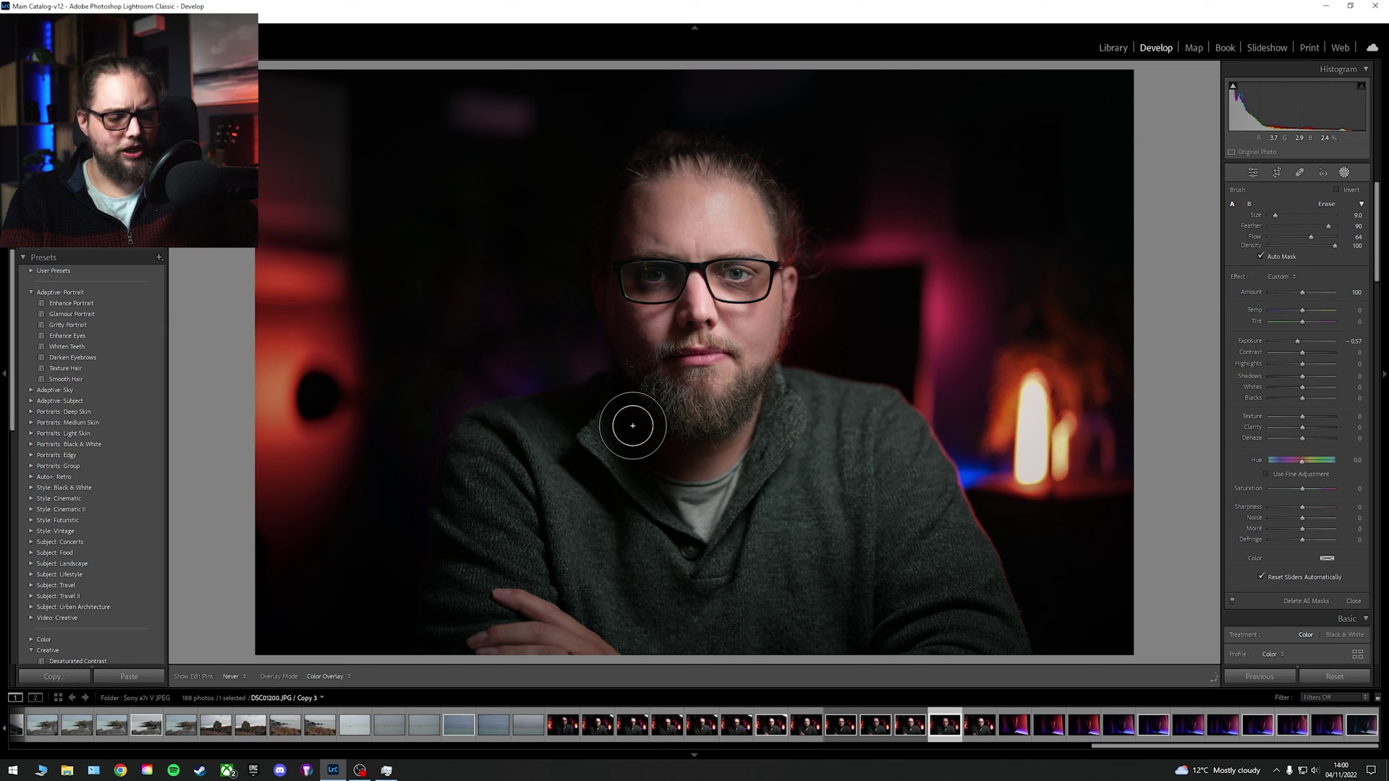
key("h")
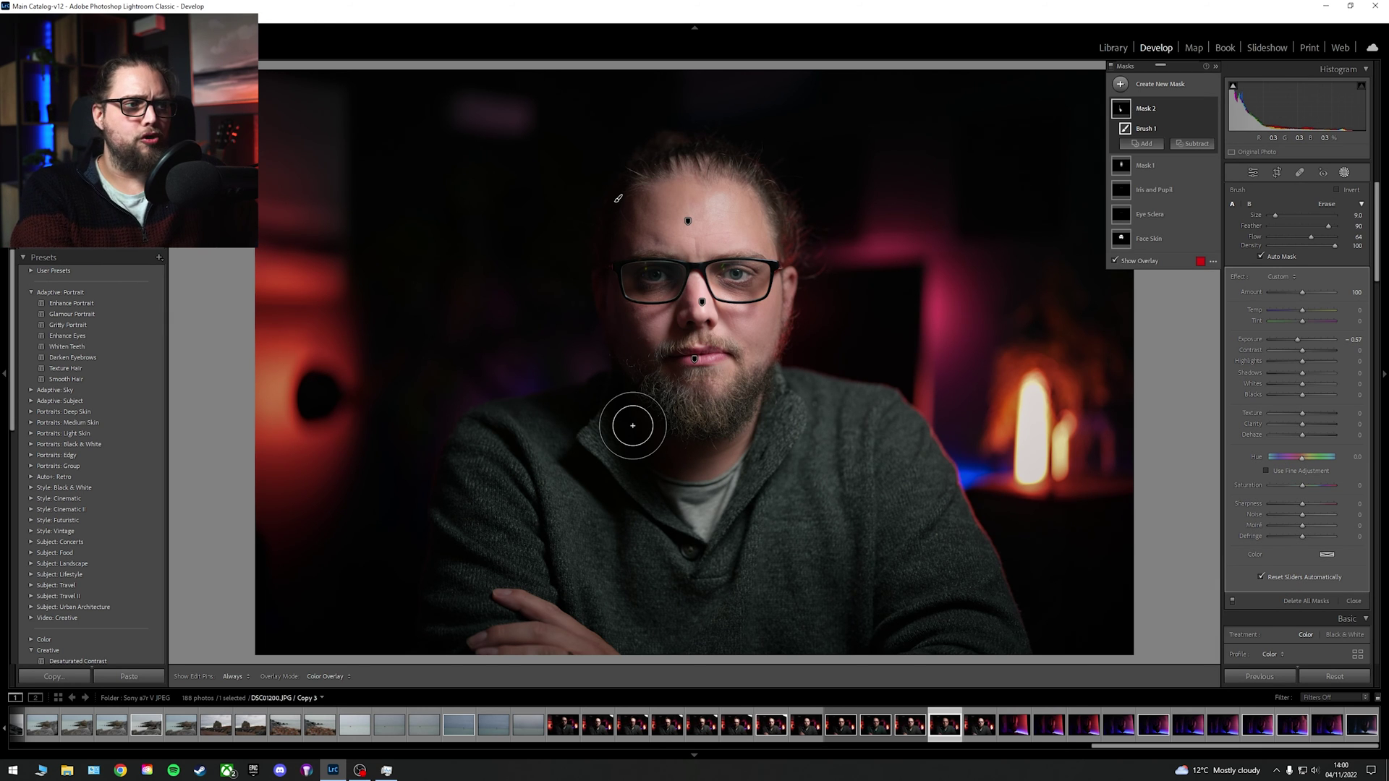
mouse_move(633, 425)
left_mouse_down()
mouse_move(661, 412)
mouse_move(552, 400)
left_mouse_up()
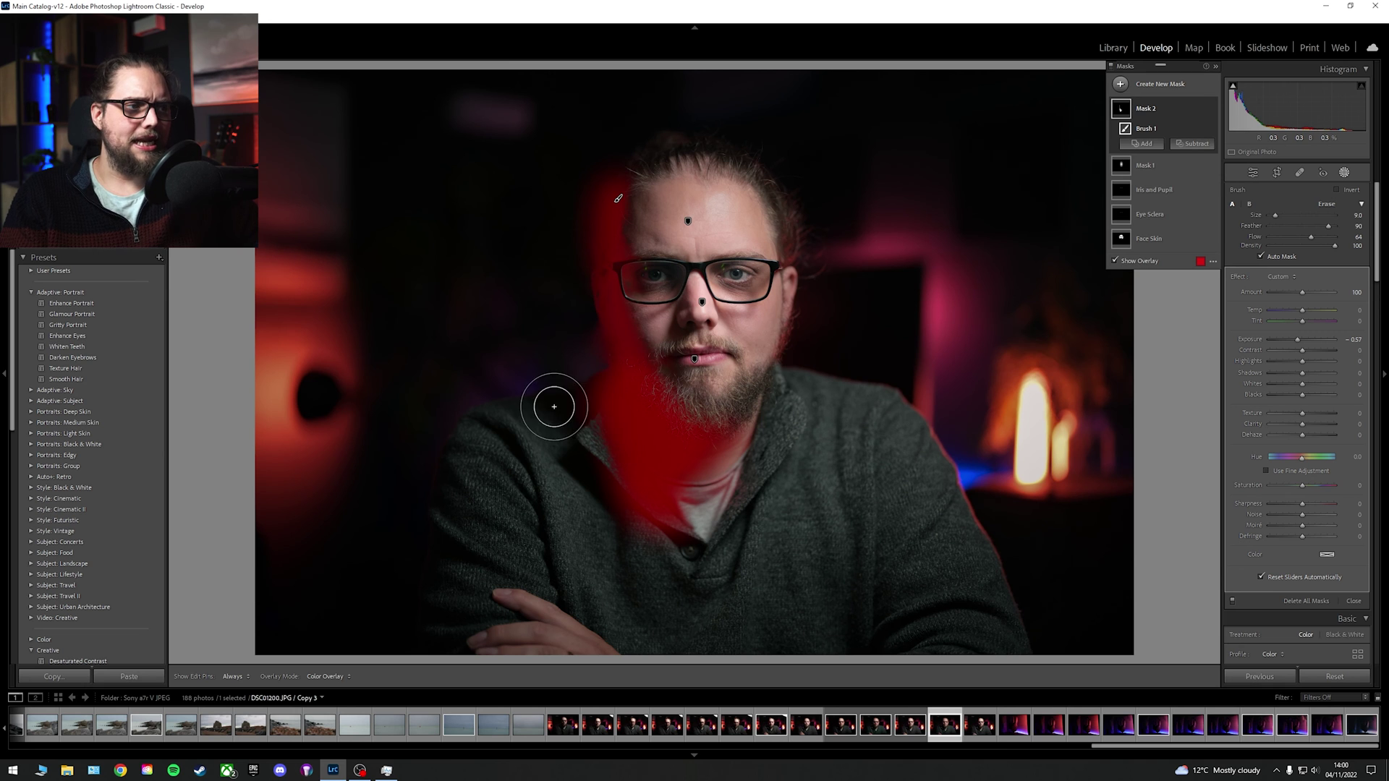
key("h")
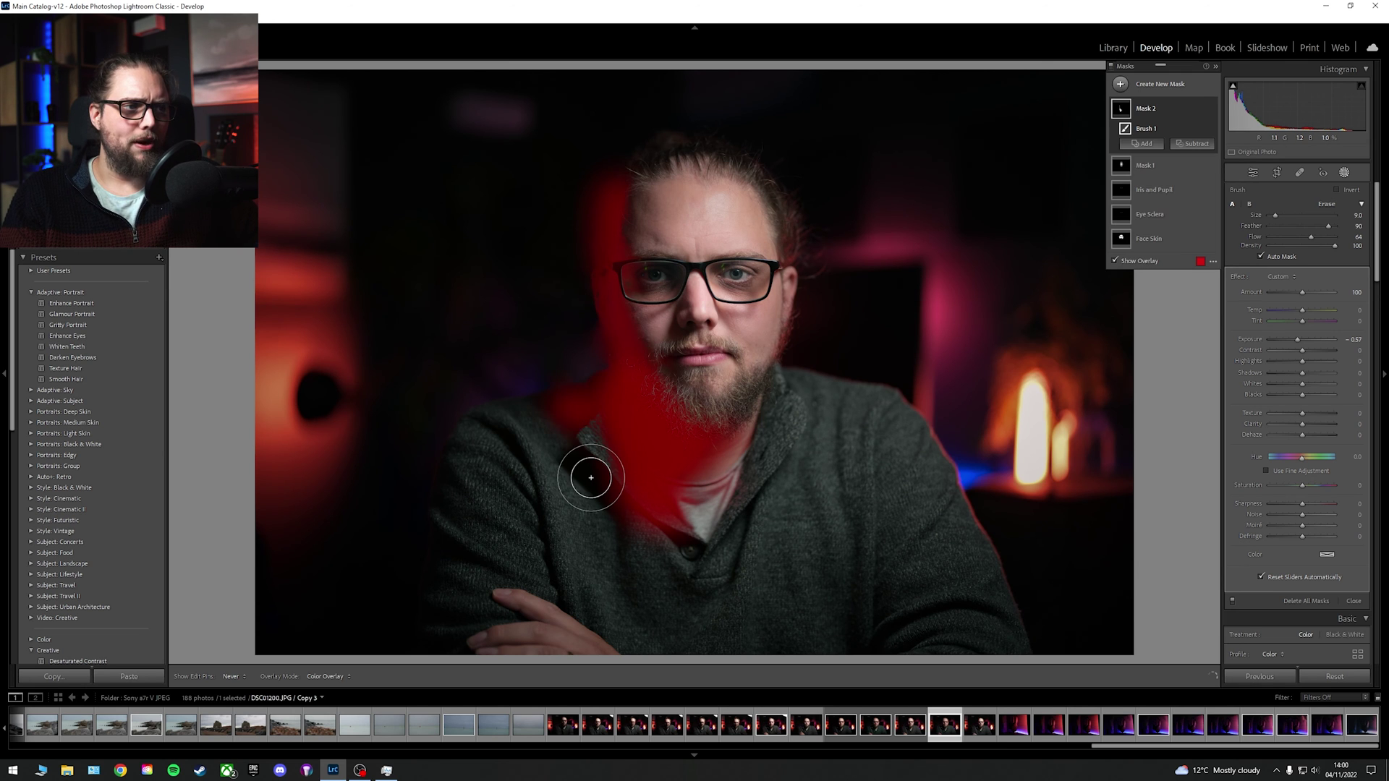
key("h")
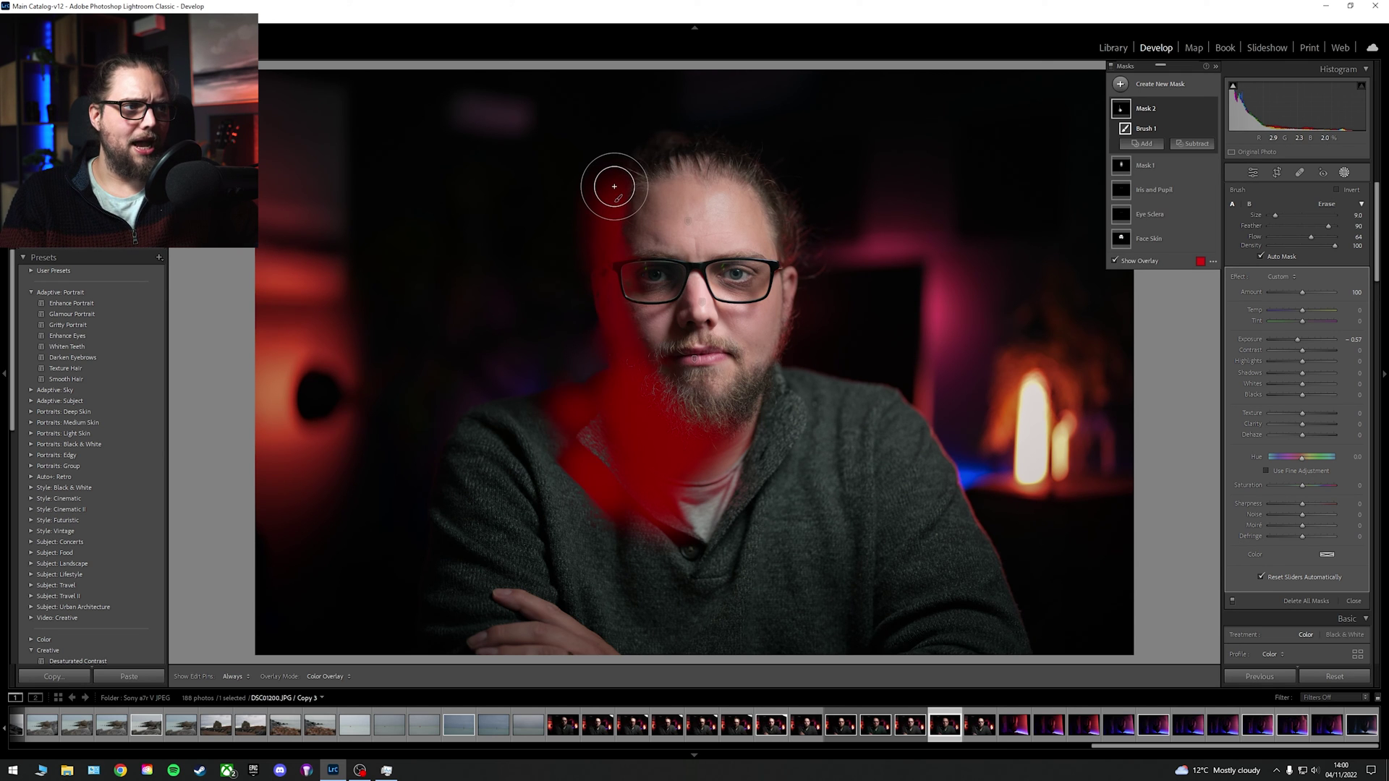
left_click_drag(615, 186, 619, 168)
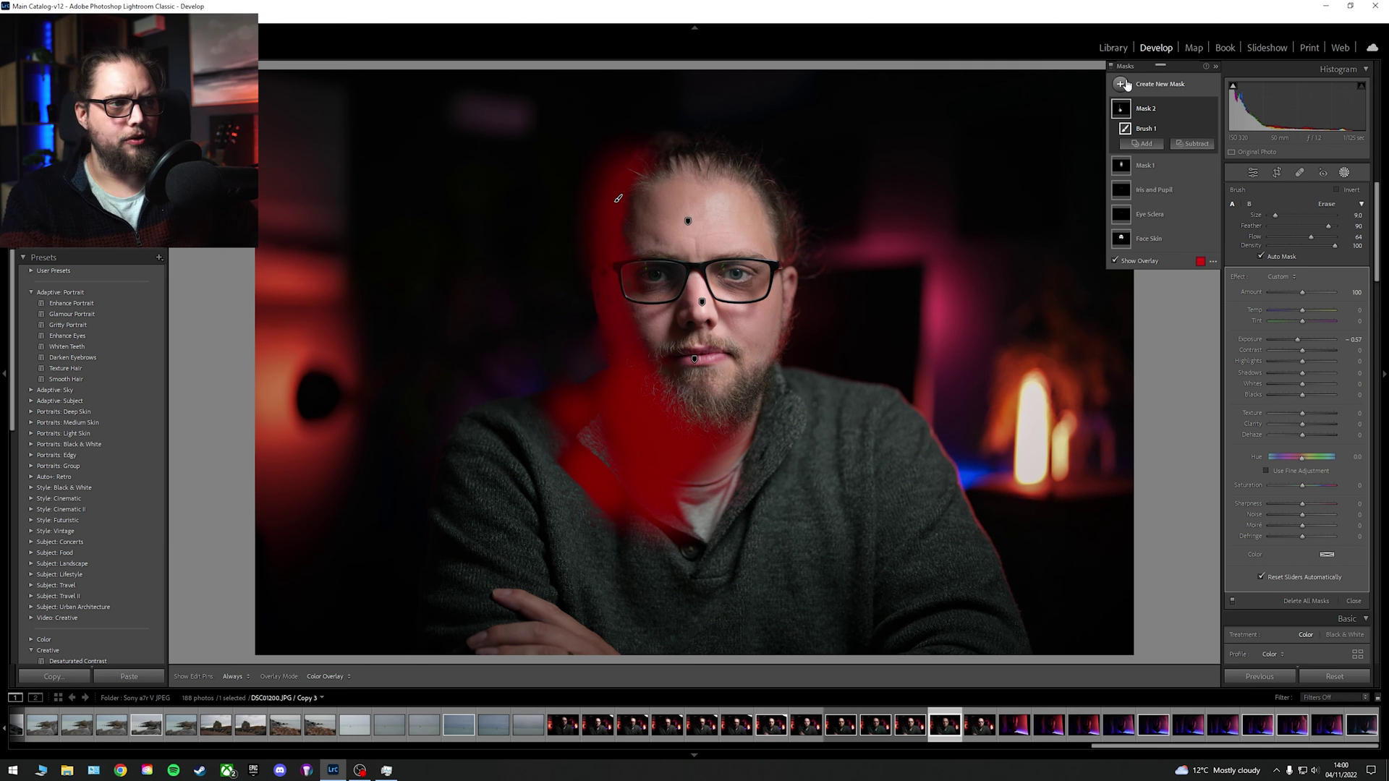
key("o")
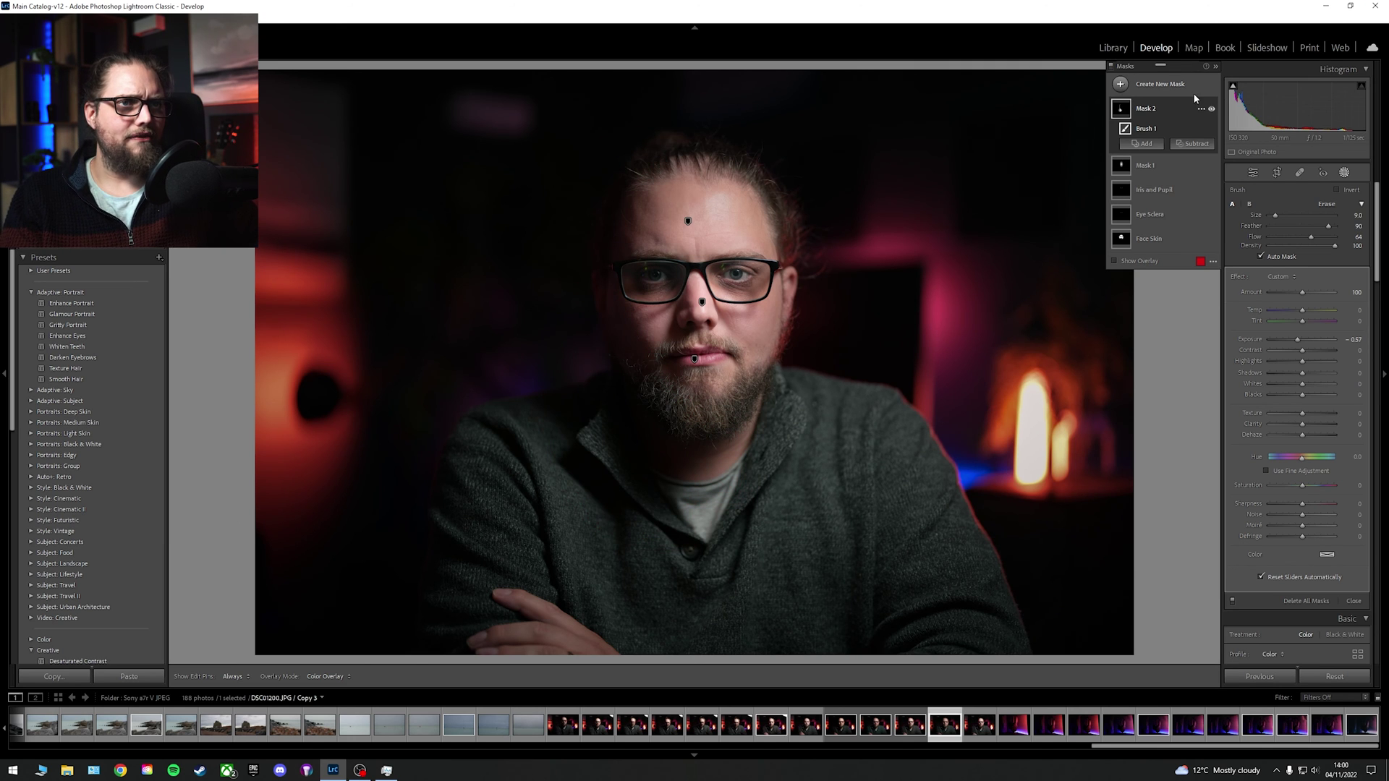
Step: Start a new brush mask with the brush exposure raised to 0.24
left_click(1160, 84)
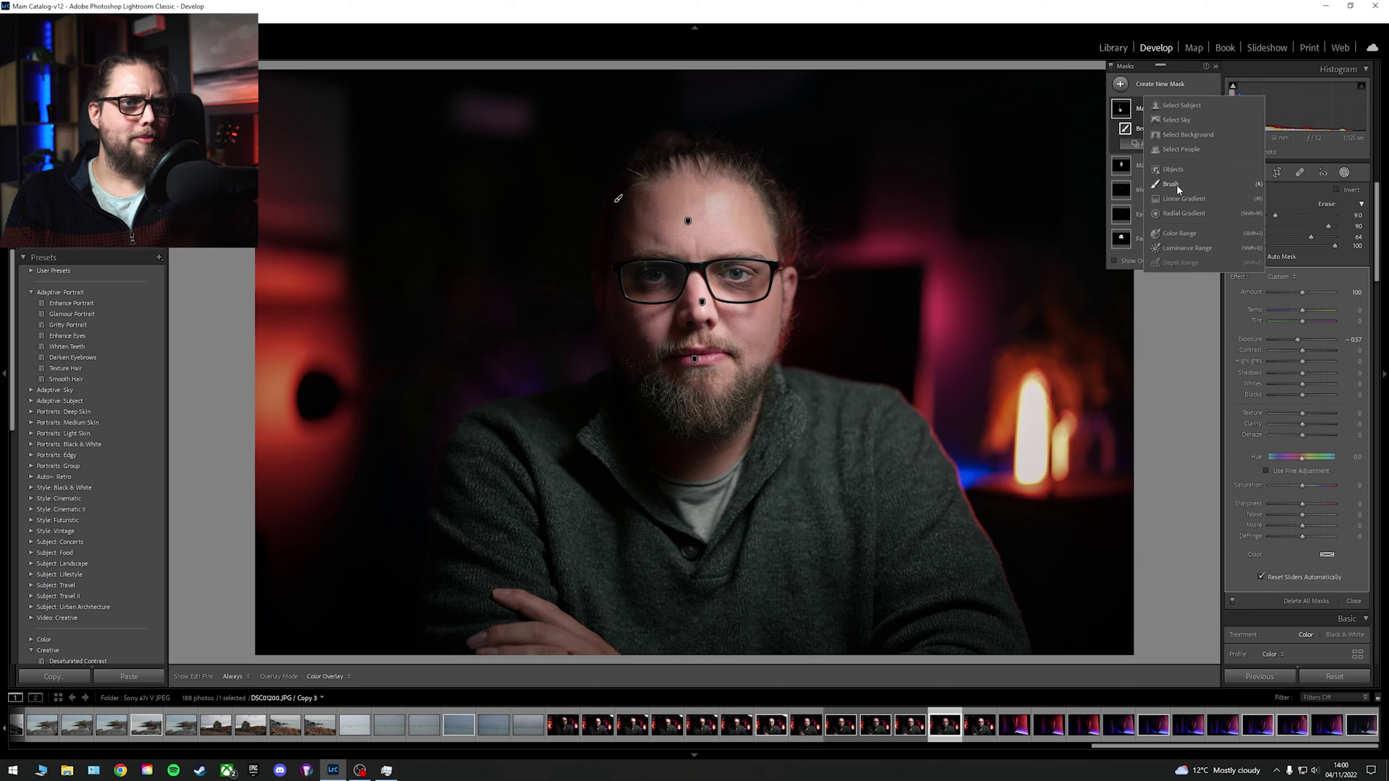
left_click(1170, 184)
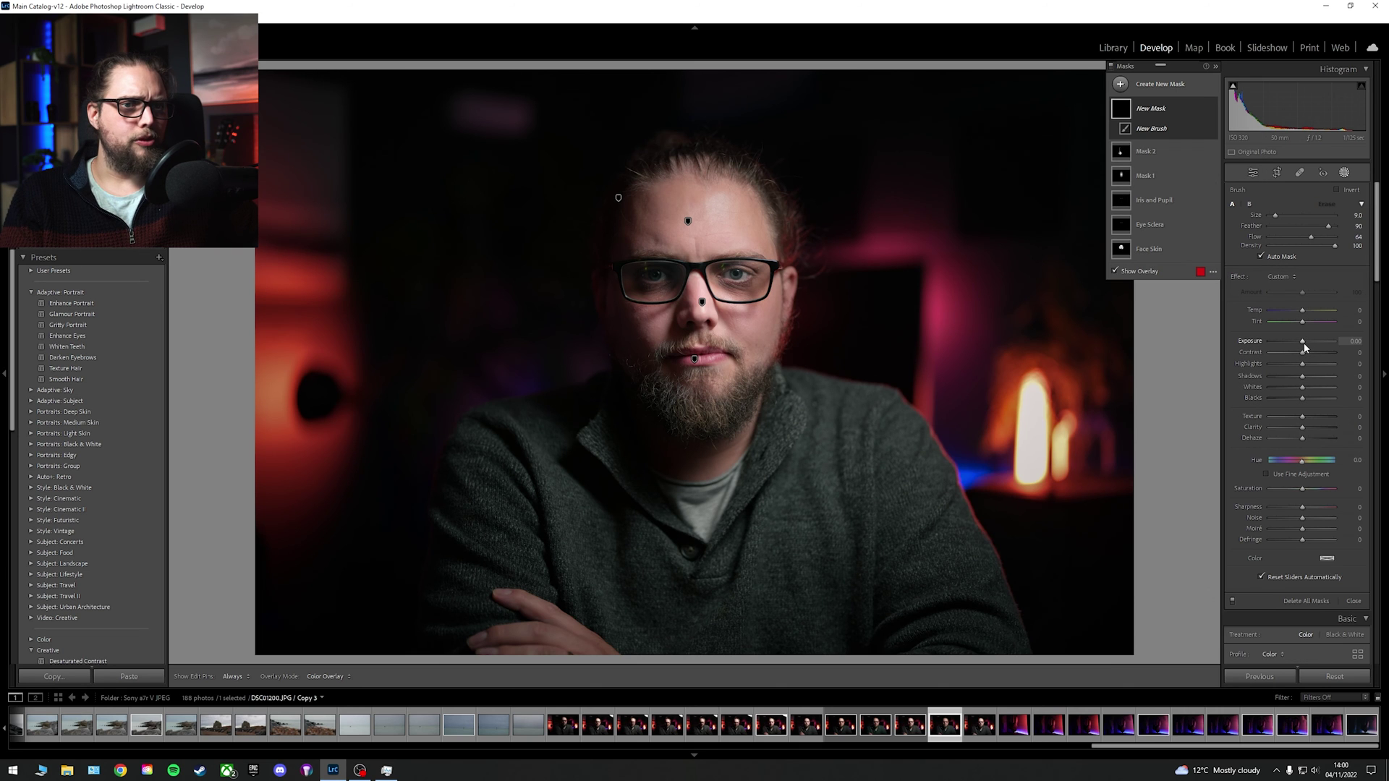
left_click_drag(1305, 348, 1308, 348)
Step: Paint the brush over the left eye and settle its mask exposure at 0.64
key("o")
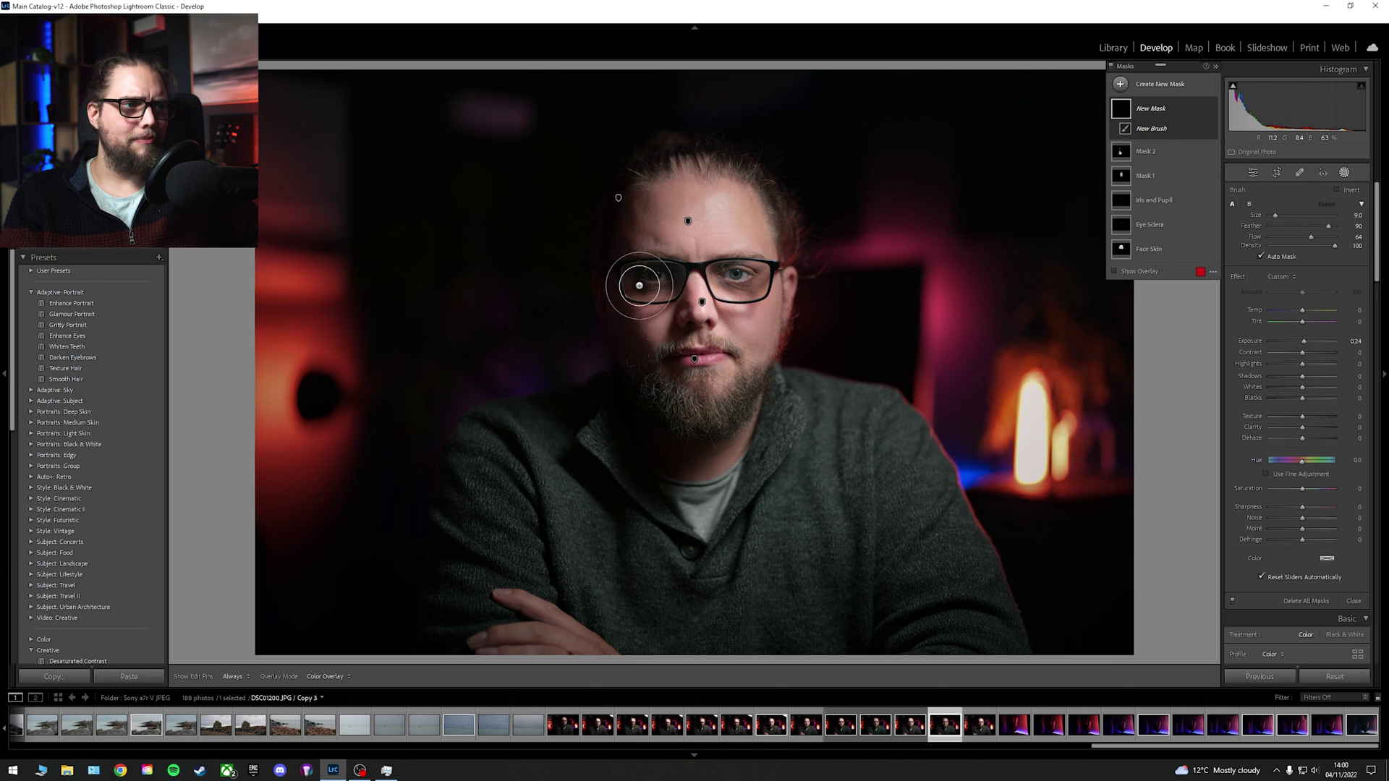
key("h")
mouse_move(639, 285)
left_mouse_down()
mouse_move(642, 302)
mouse_move(641, 273)
mouse_move(660, 274)
left_mouse_up()
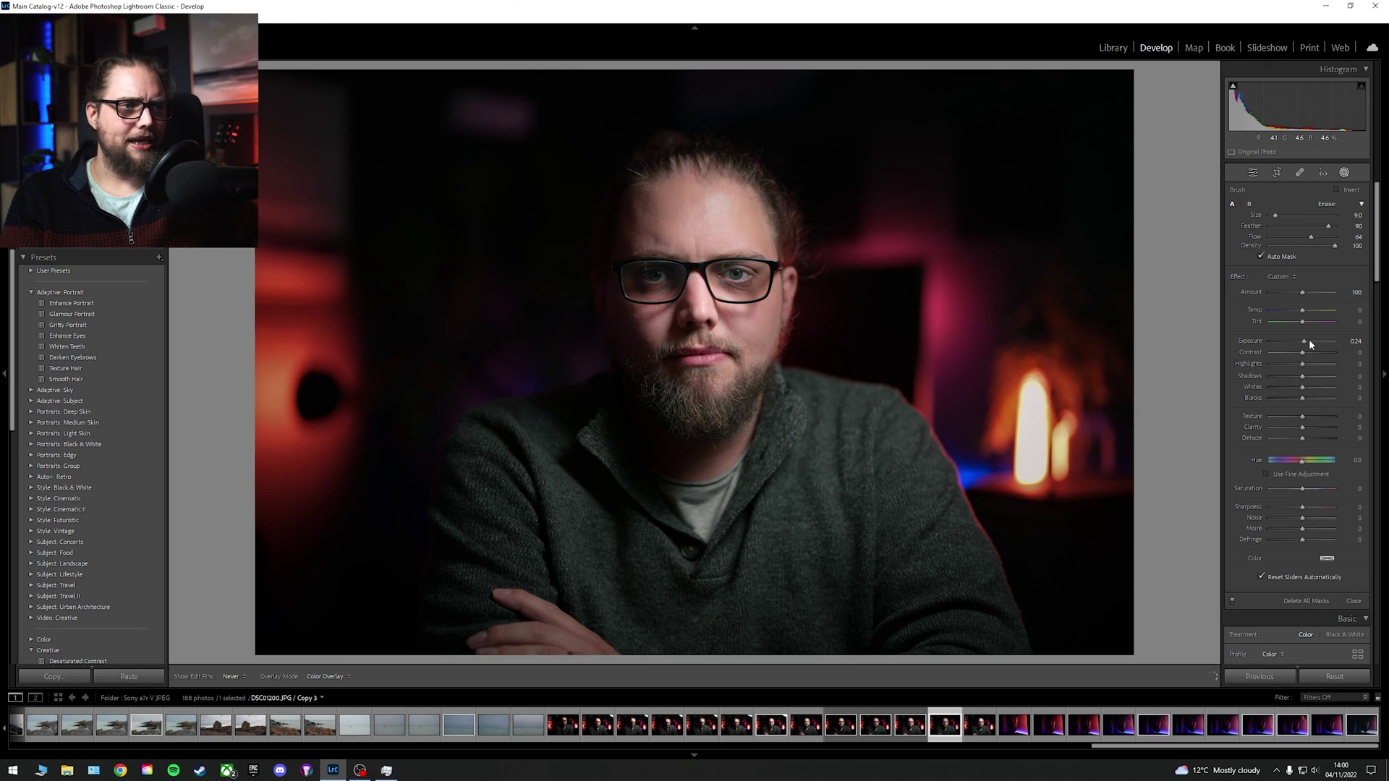
key("h")
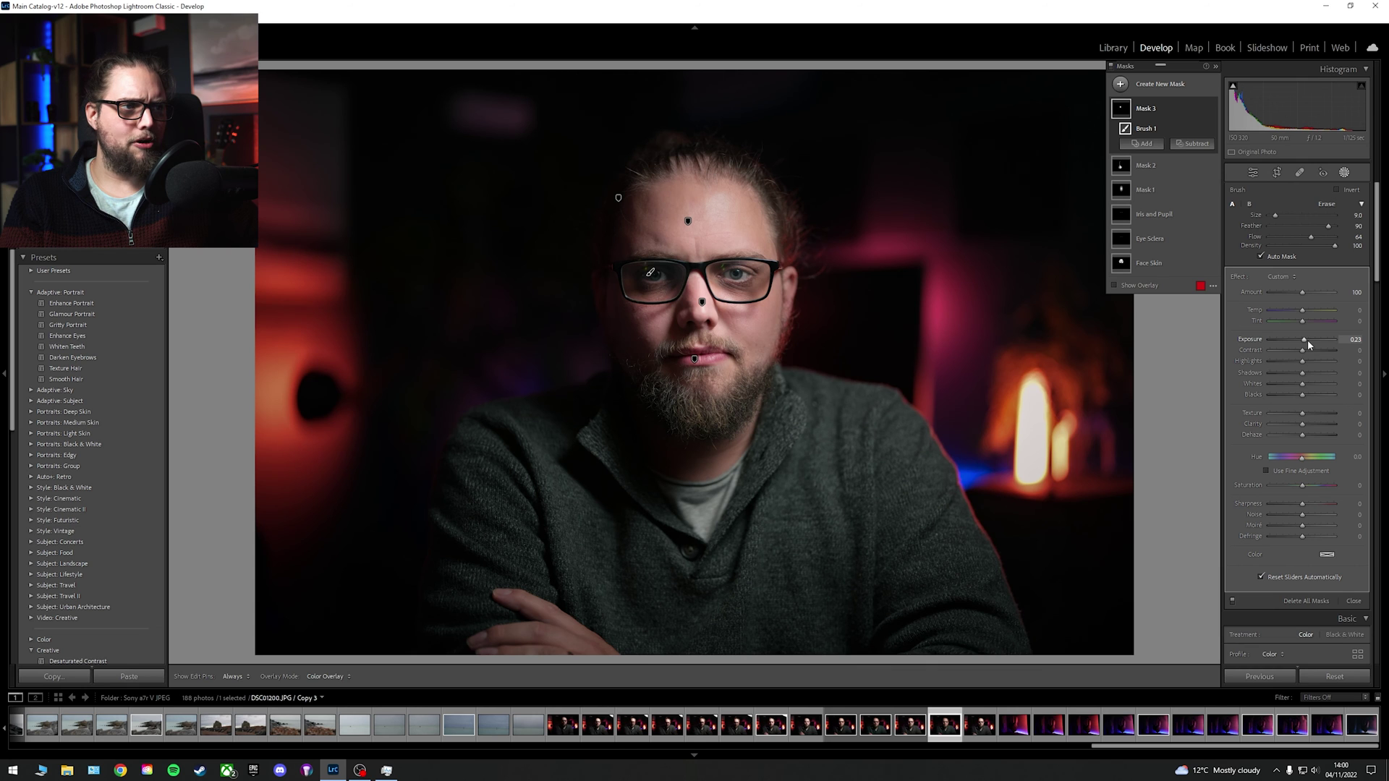
left_click_drag(1308, 340, 1311, 346)
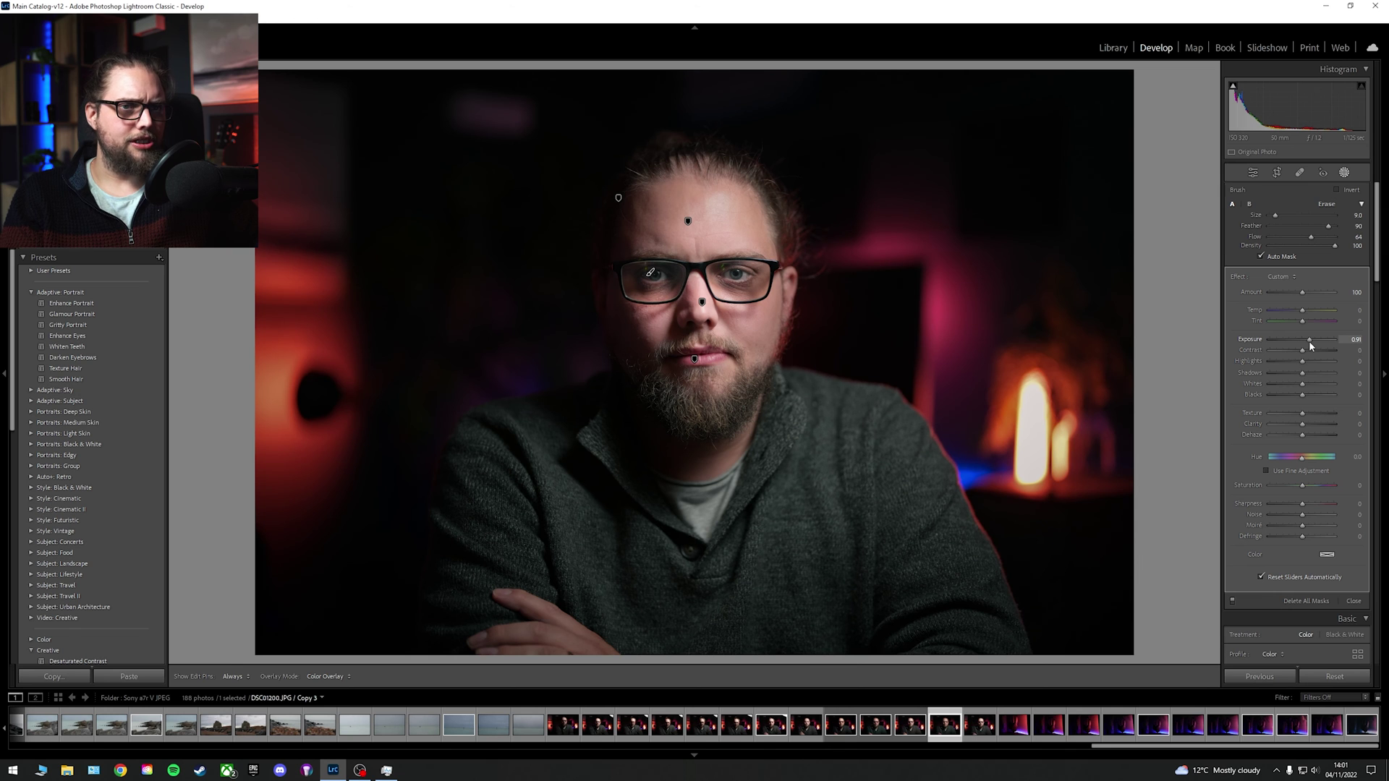
key("ctrl+z")
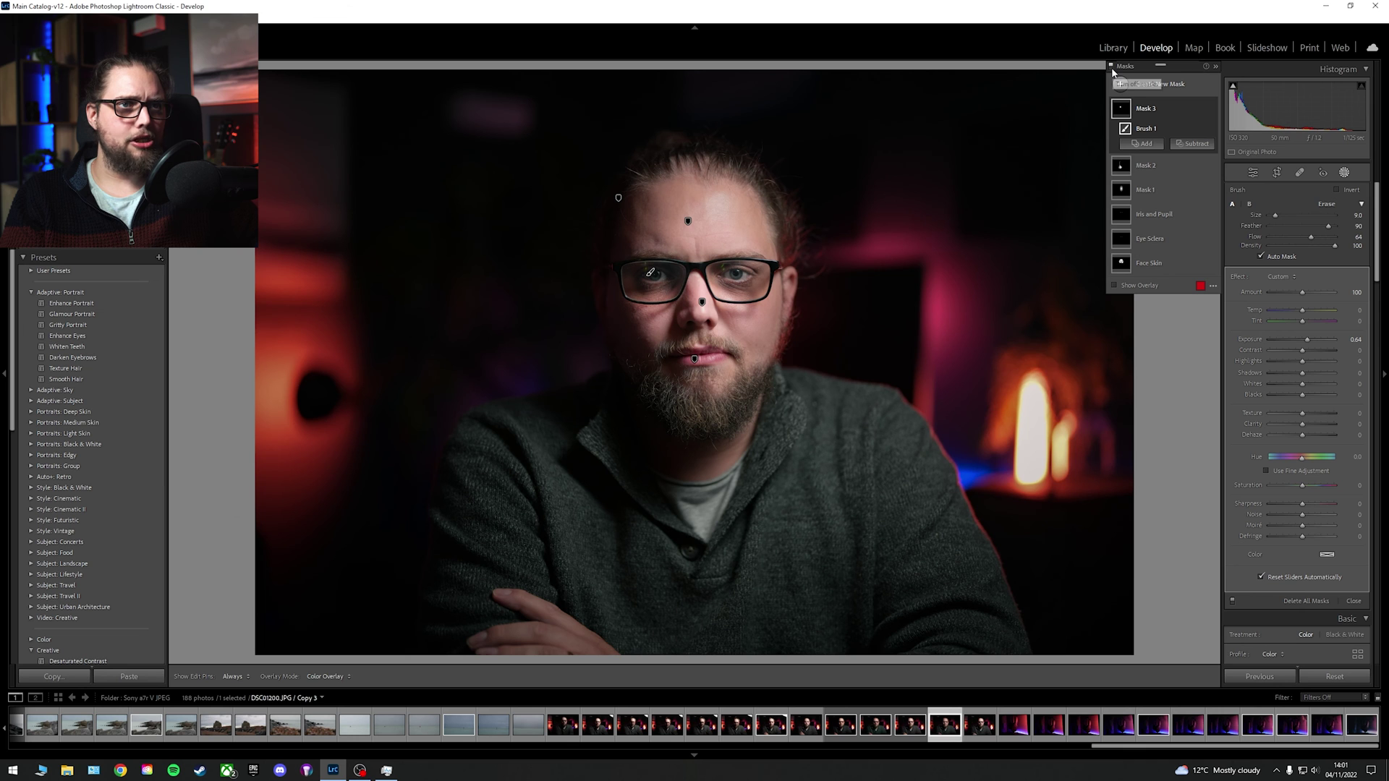
left_click(1112, 68)
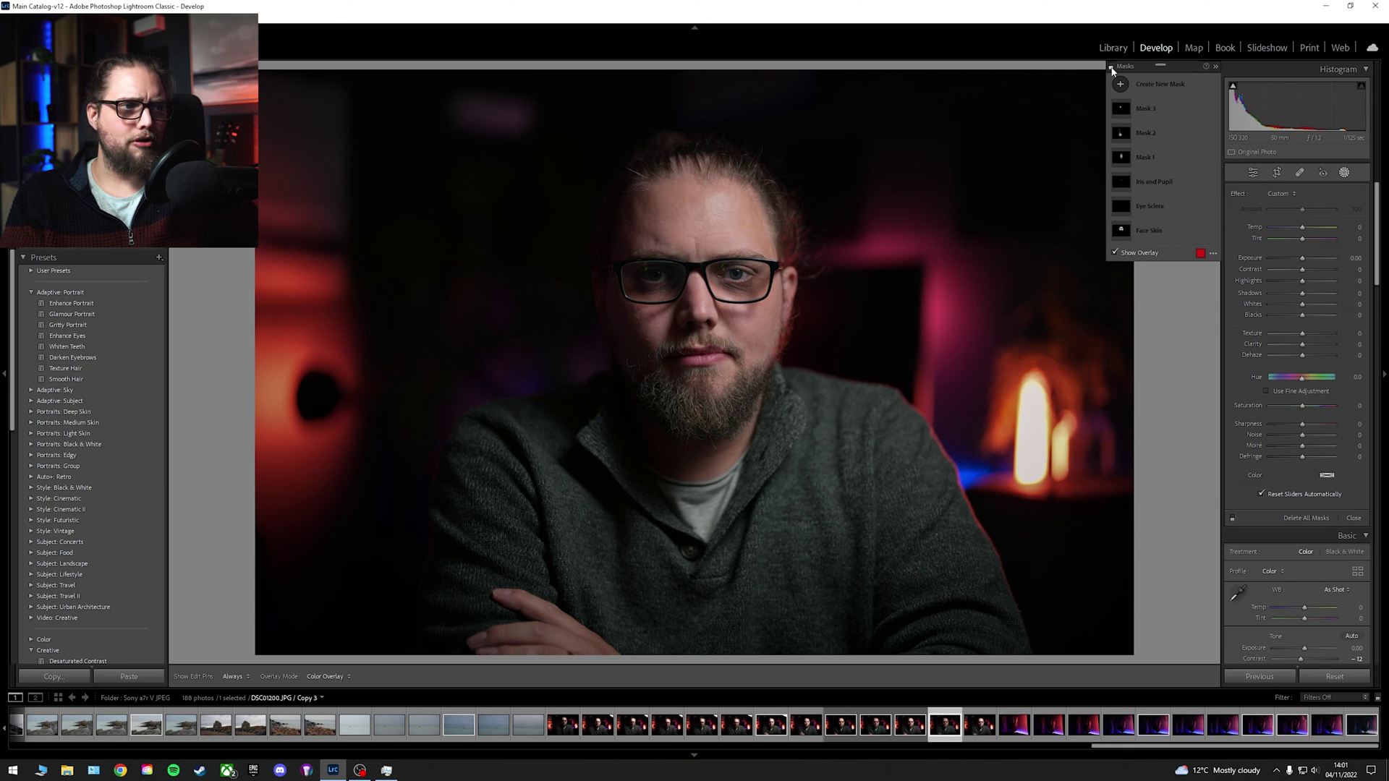
left_click(1112, 68)
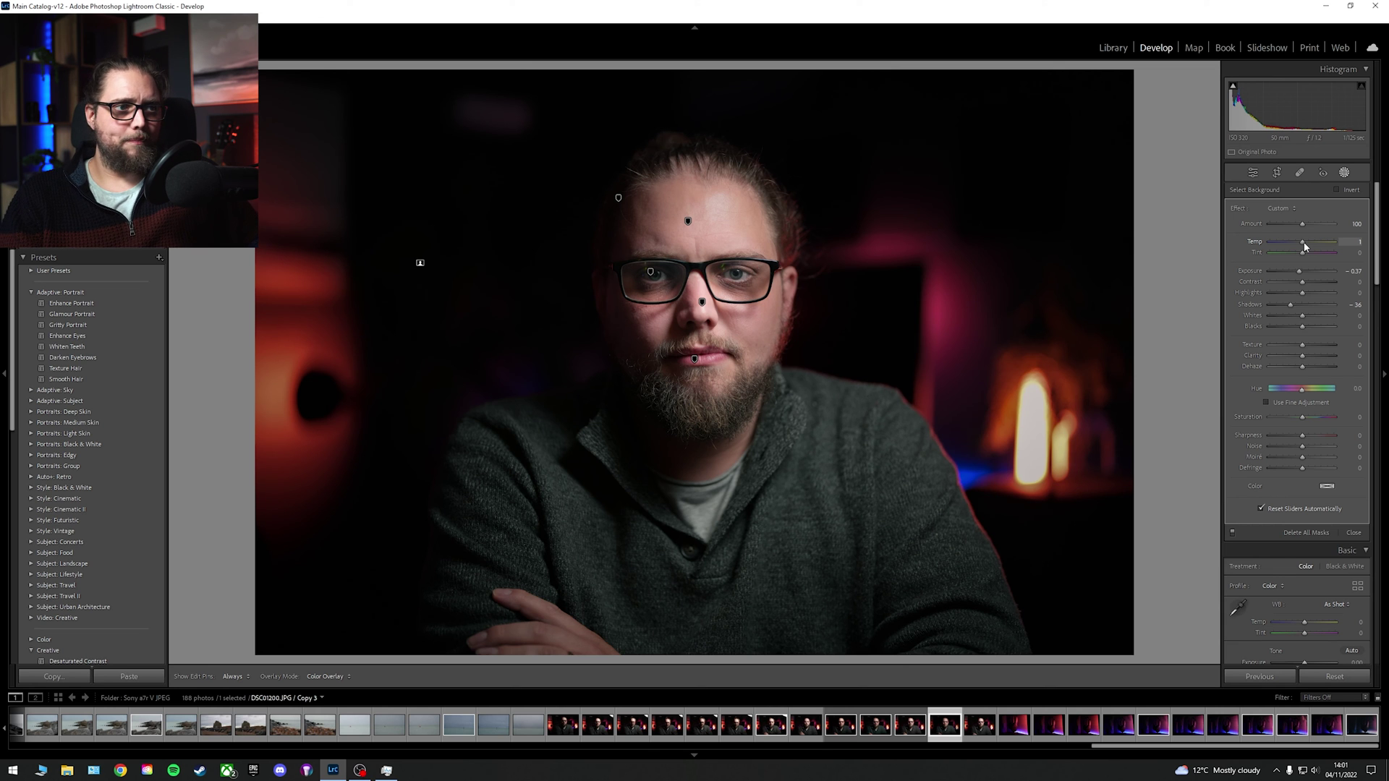
Step: Close the masking tools and toggle the Before view with \, then return to After
left_click(1254, 173)
key("backslash")
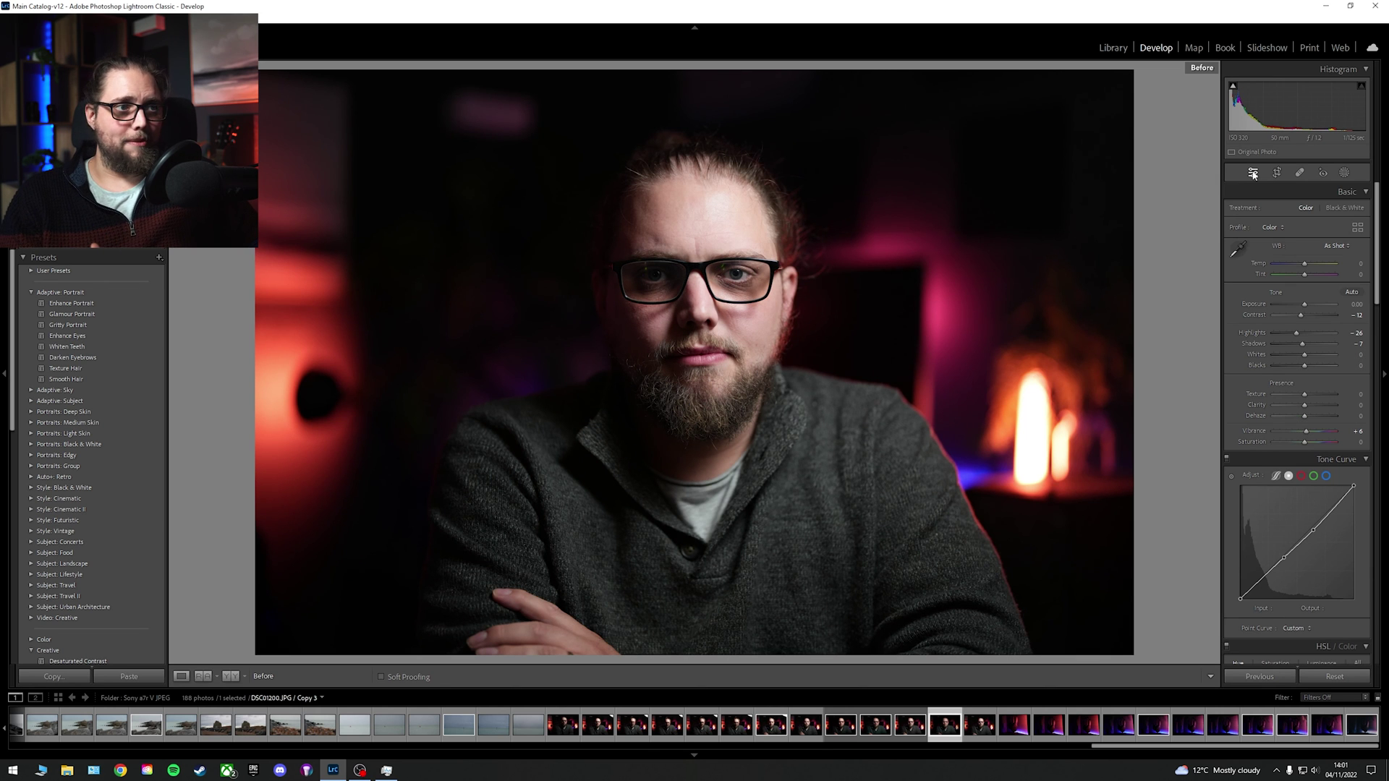
key("backslash")
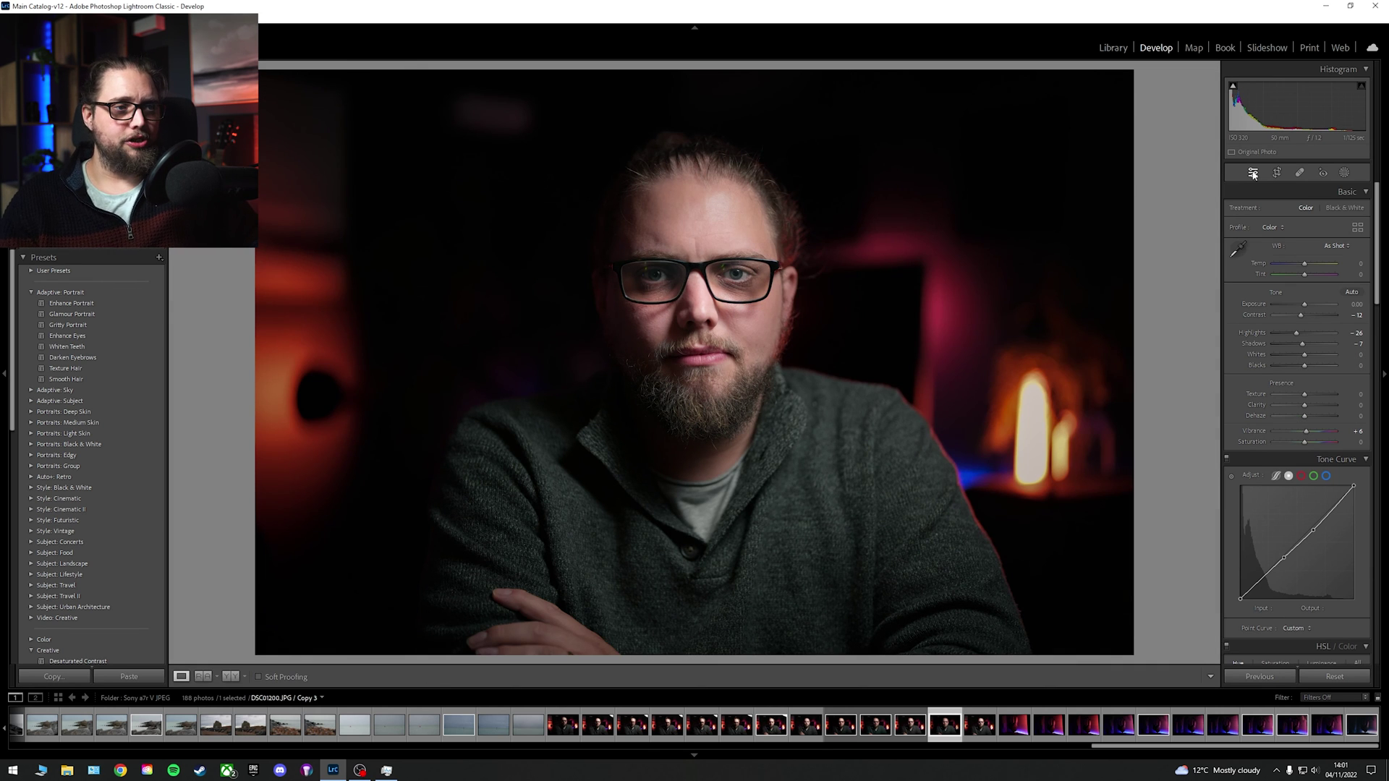